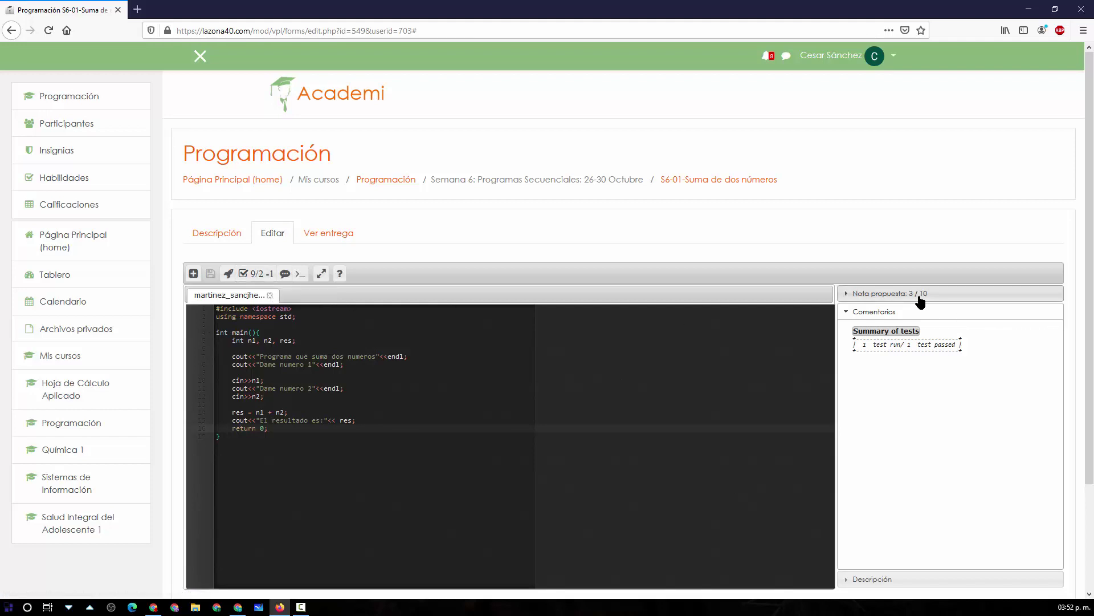
Review the submission's proposed grade, test summary and the C++ code that adds two numbers.
{"action": "left_click_drag", "start_coordinate": [944, 294], "coordinate": [910, 295]}
{"action": "left_click", "coordinate": [259, 332]}
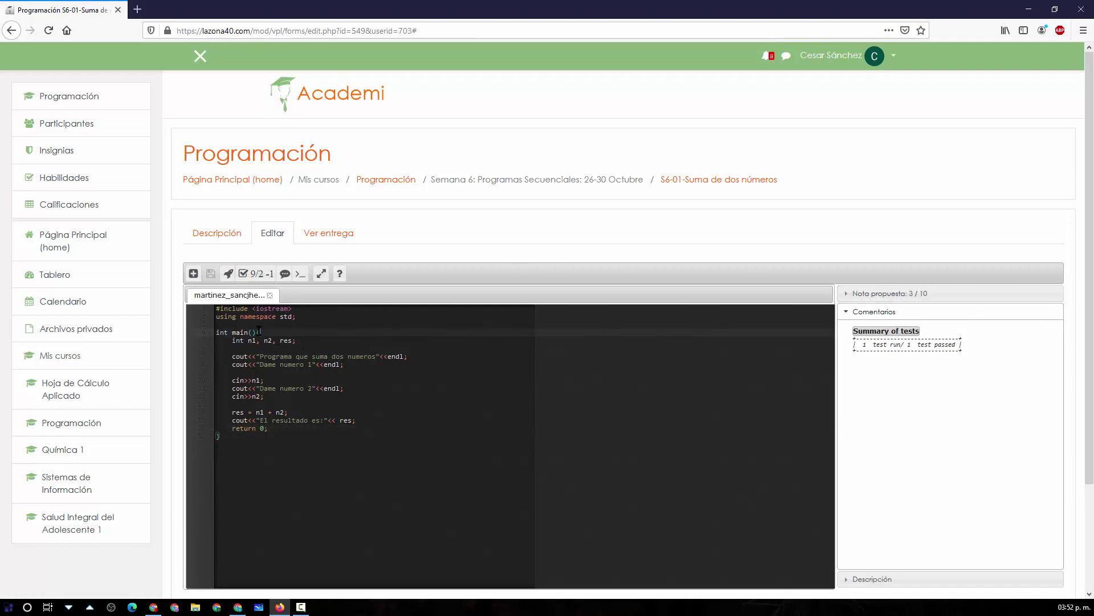
{"action": "left_click", "coordinate": [217, 308]}
{"action": "left_click_drag", "start_coordinate": [217, 309], "coordinate": [238, 438]}
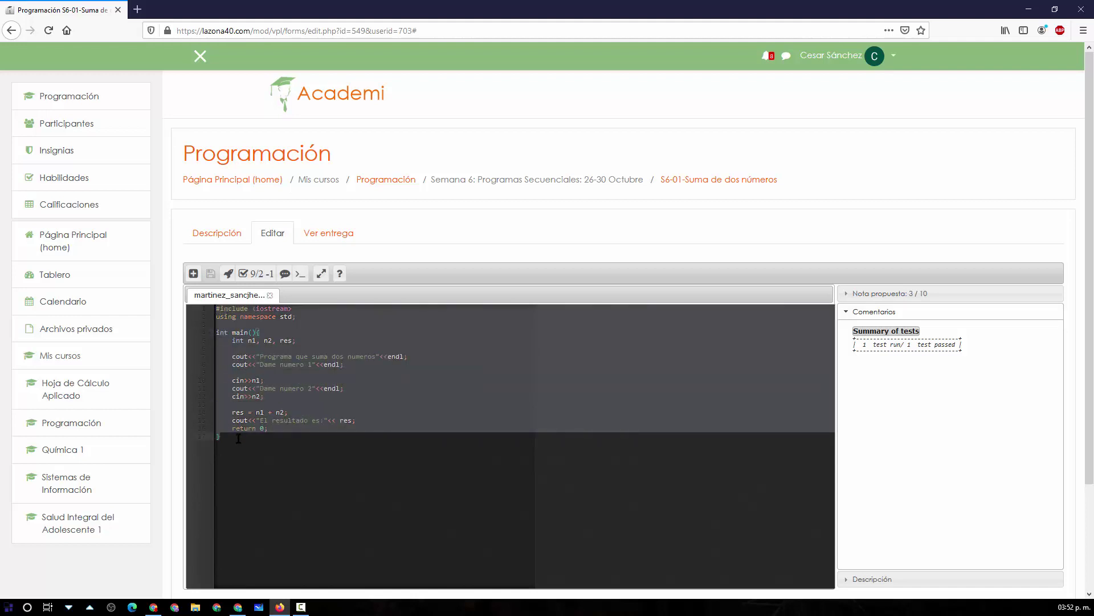
{"action": "left_click", "coordinate": [244, 435]}
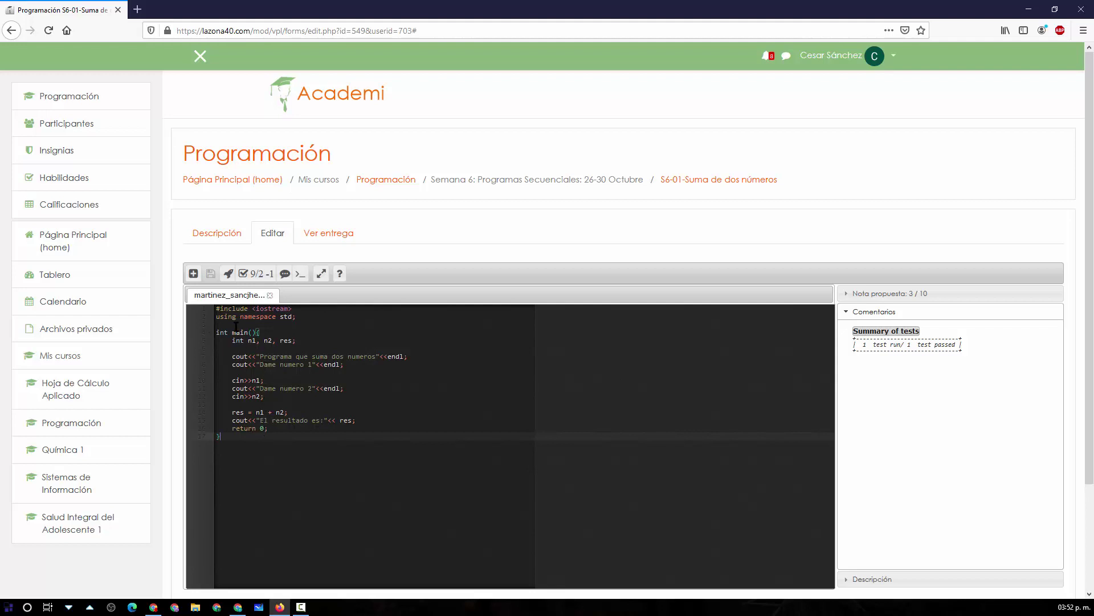
{"action": "left_click", "coordinate": [221, 307]}
{"action": "left_click_drag", "start_coordinate": [221, 306], "coordinate": [305, 318]}
{"action": "left_click", "coordinate": [228, 332]}
{"action": "scroll", "coordinate": [267, 384], "scroll_direction": "down", "scroll_amount": 3}
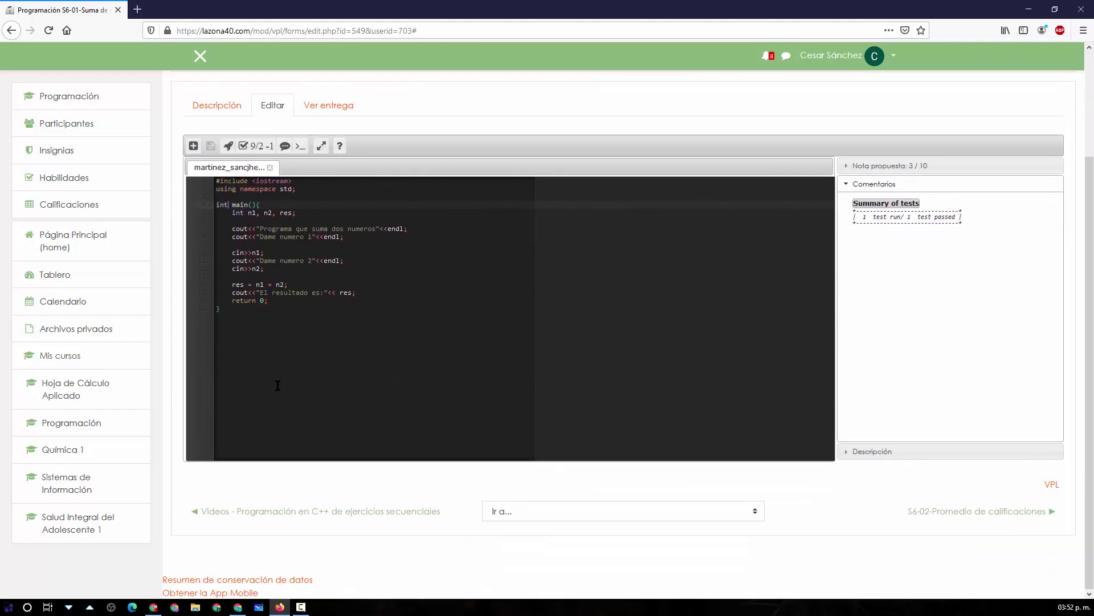
{"action": "scroll", "coordinate": [286, 385], "scroll_direction": "up", "scroll_amount": 3}
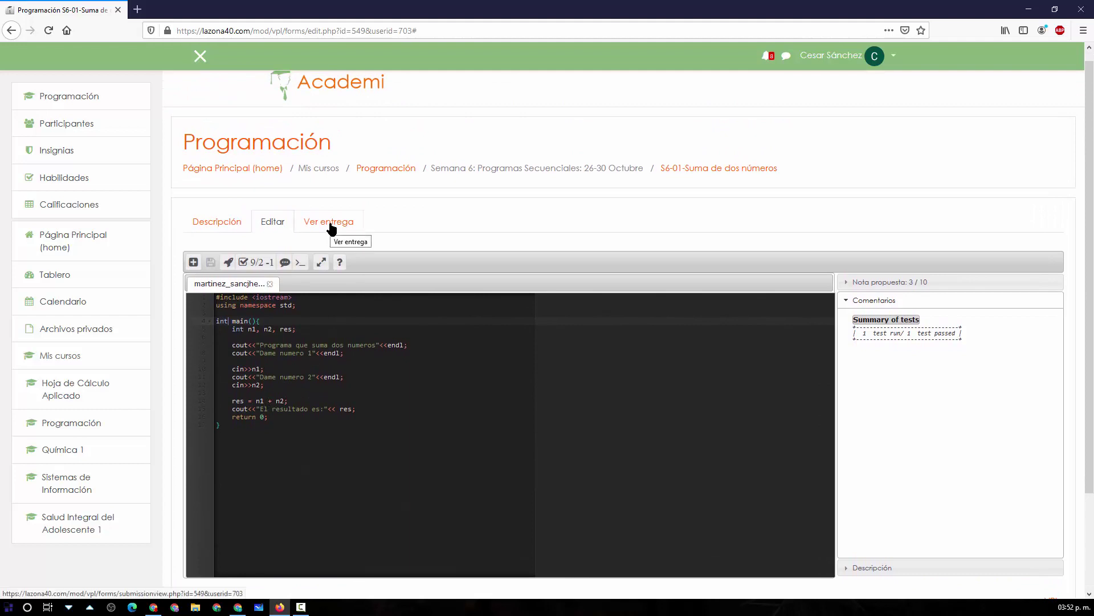
Switch to the Chrome window and go to the "Creación de Actividades Virtuales de Aprendizaje" course page.
{"action": "left_click", "coordinate": [239, 603]}
{"action": "scroll", "coordinate": [365, 203], "scroll_direction": "up", "scroll_amount": 3}
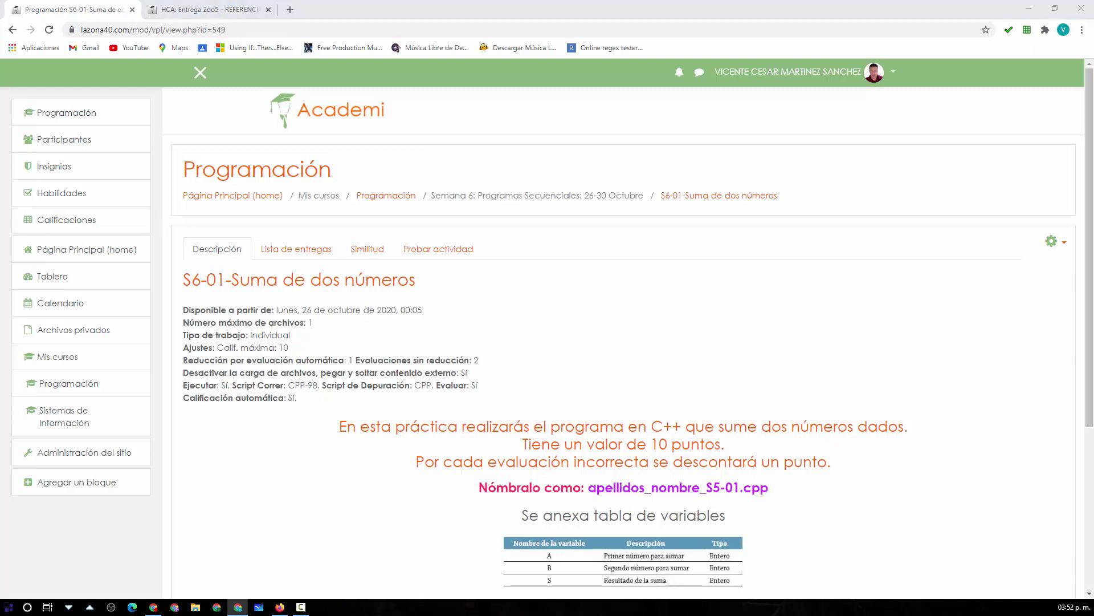
{"action": "key", "text": "alt+Left"}
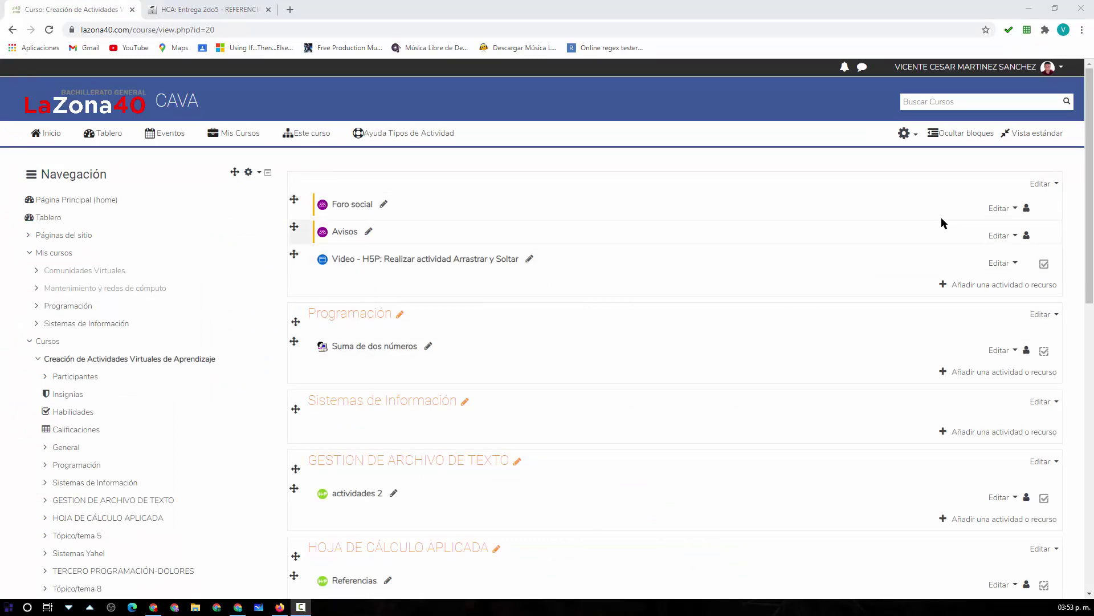
{"action": "left_click", "coordinate": [910, 135]}
{"action": "left_click", "coordinate": [787, 183]}
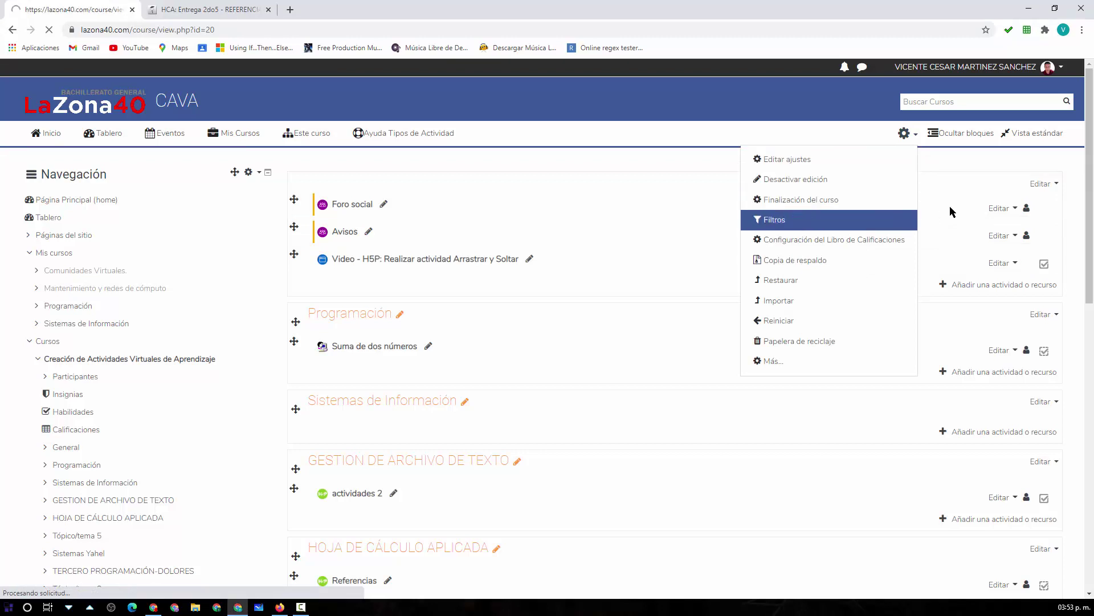
{"action": "left_click", "coordinate": [918, 139]}
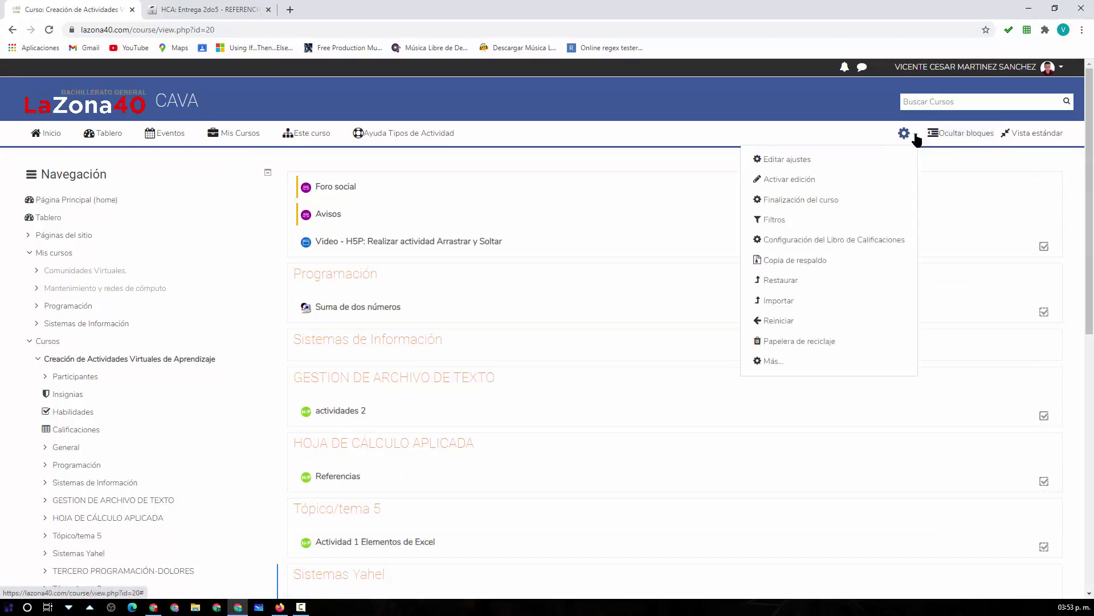
{"action": "left_click", "coordinate": [768, 182]}
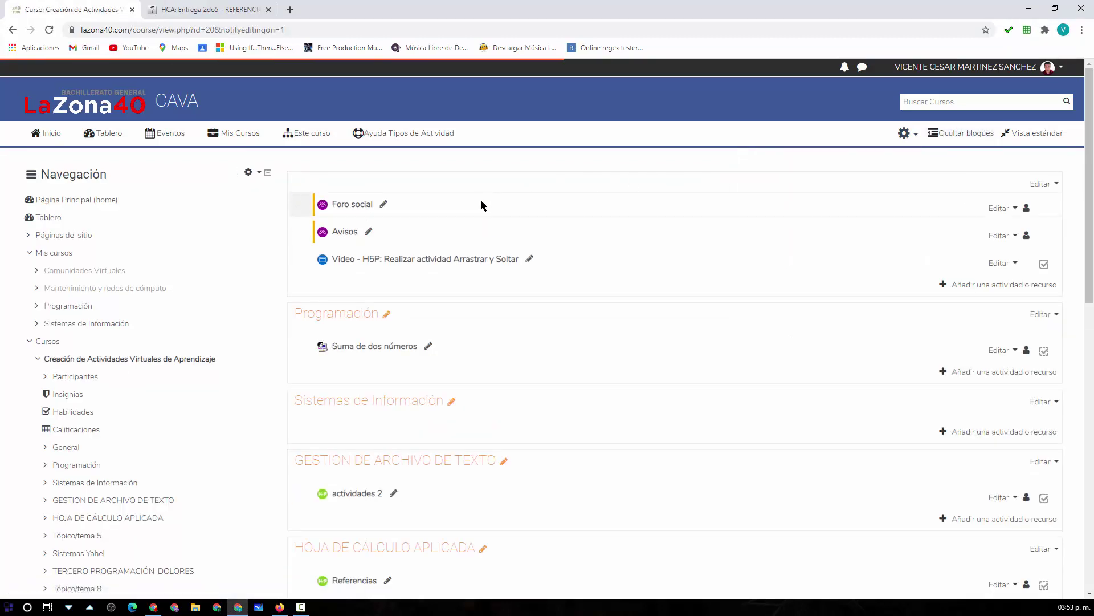
Delete the existing "Suma de dos números" activity from the Programación section and confirm the deletion.
{"action": "left_click", "coordinate": [1013, 351]}
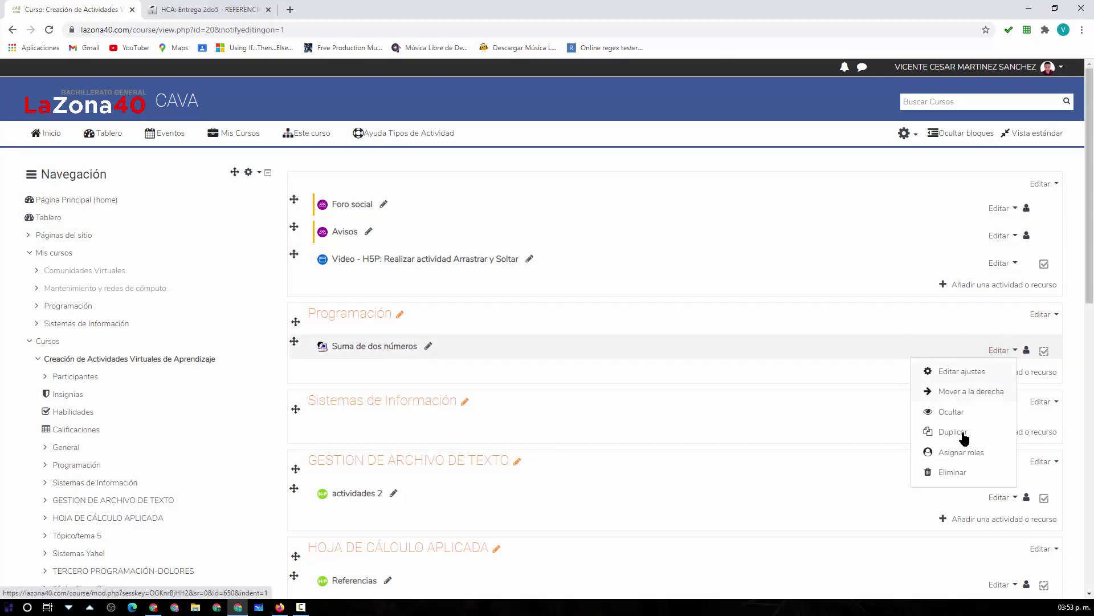
{"action": "left_click", "coordinate": [954, 473]}
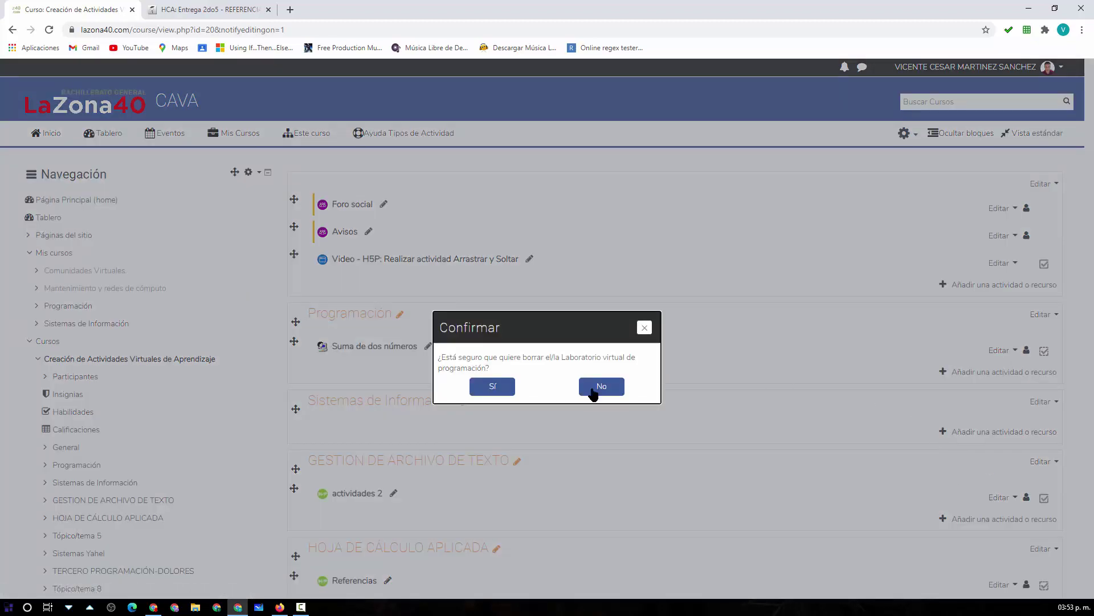
{"action": "left_click", "coordinate": [492, 386]}
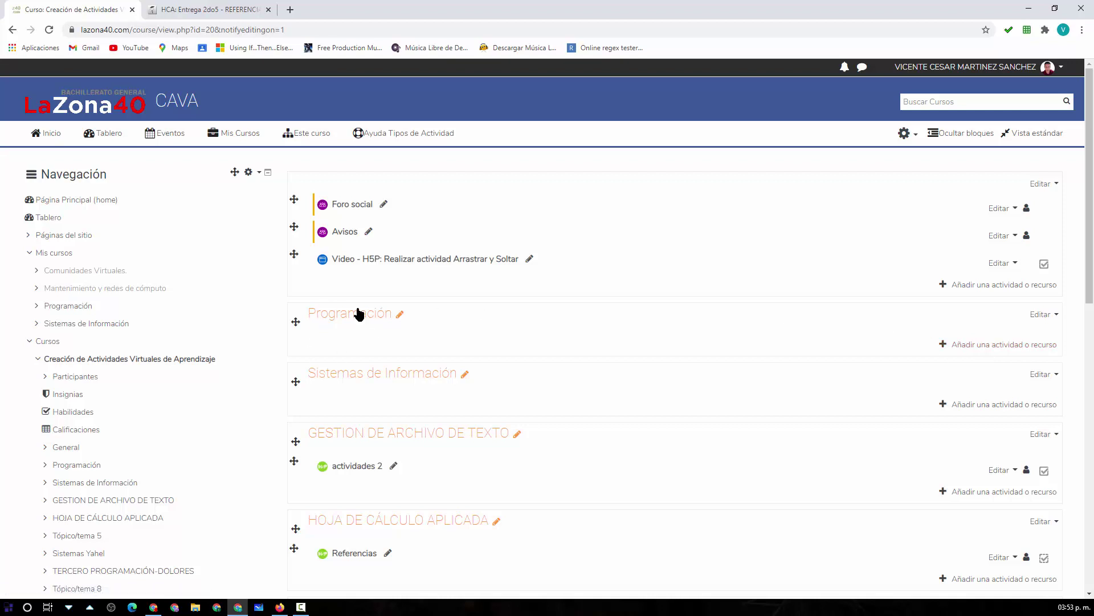
Add a new "Laboratorio virtual de programación" activity to the Programación section.
{"action": "left_click", "coordinate": [996, 346]}
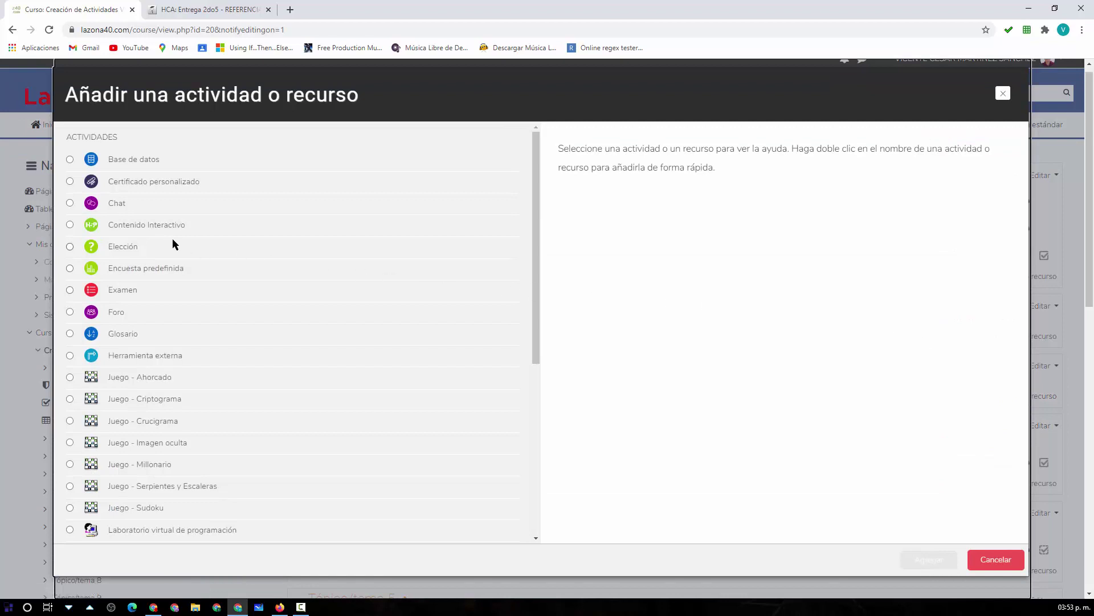
{"action": "scroll", "coordinate": [232, 380], "scroll_direction": "down", "scroll_amount": 3}
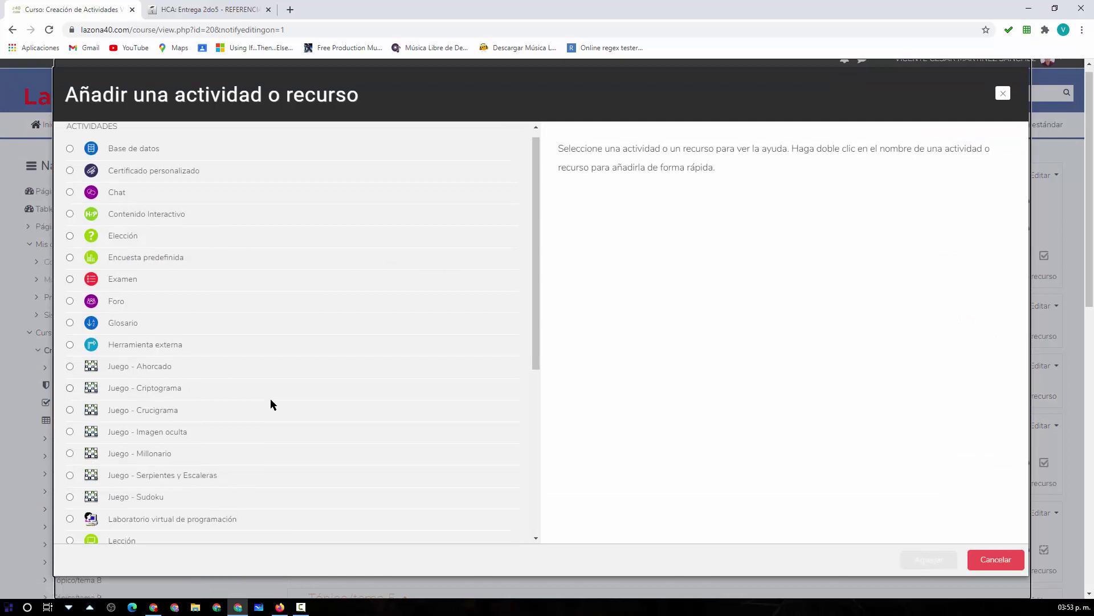
{"action": "left_click", "coordinate": [210, 361]}
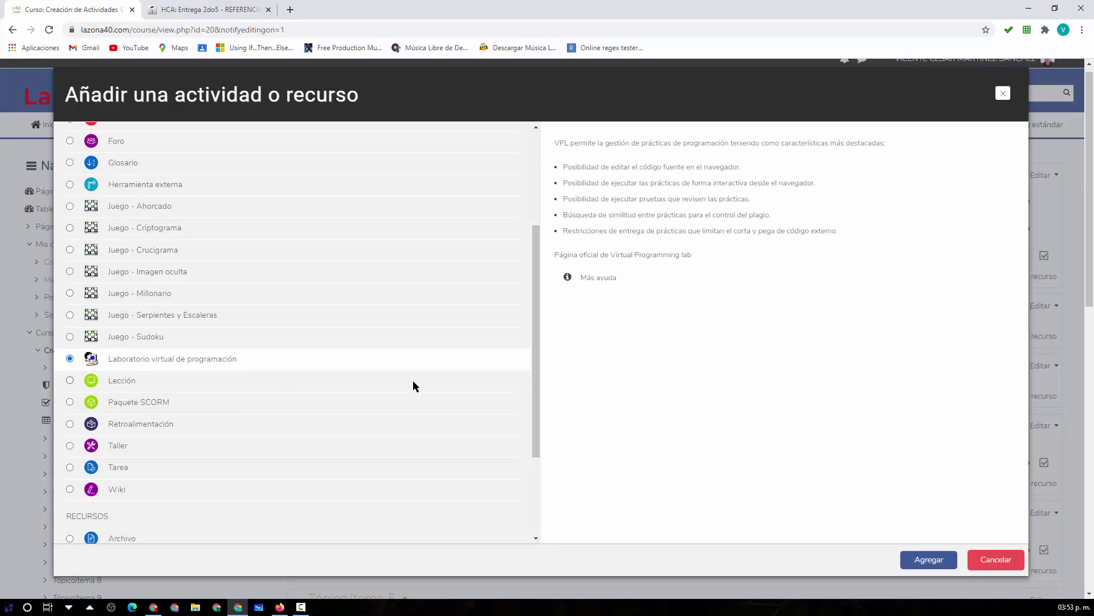
{"action": "left_click", "coordinate": [932, 559]}
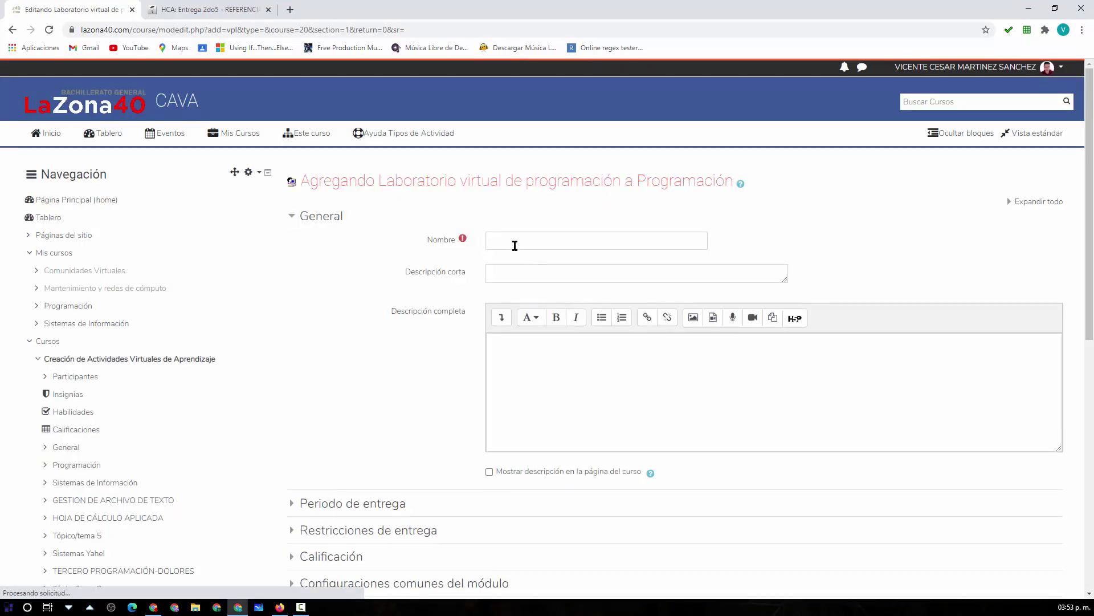
Name the new activity "Suma de dos números".
{"action": "left_click", "coordinate": [513, 242]}
{"action": "type", "text": "Sum"}
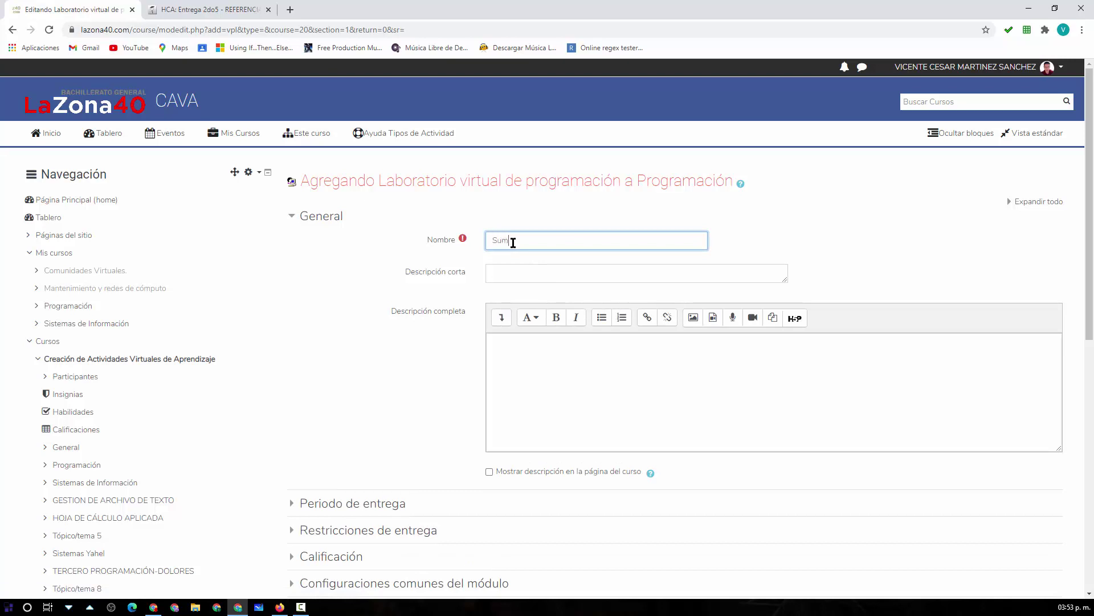
{"action": "type", "text": "a de dos números"}
In the full submission restrictions, set the option disabling file upload, pasting and dropping of external content to Sí.
{"action": "scroll", "coordinate": [318, 333], "scroll_direction": "down", "scroll_amount": 4}
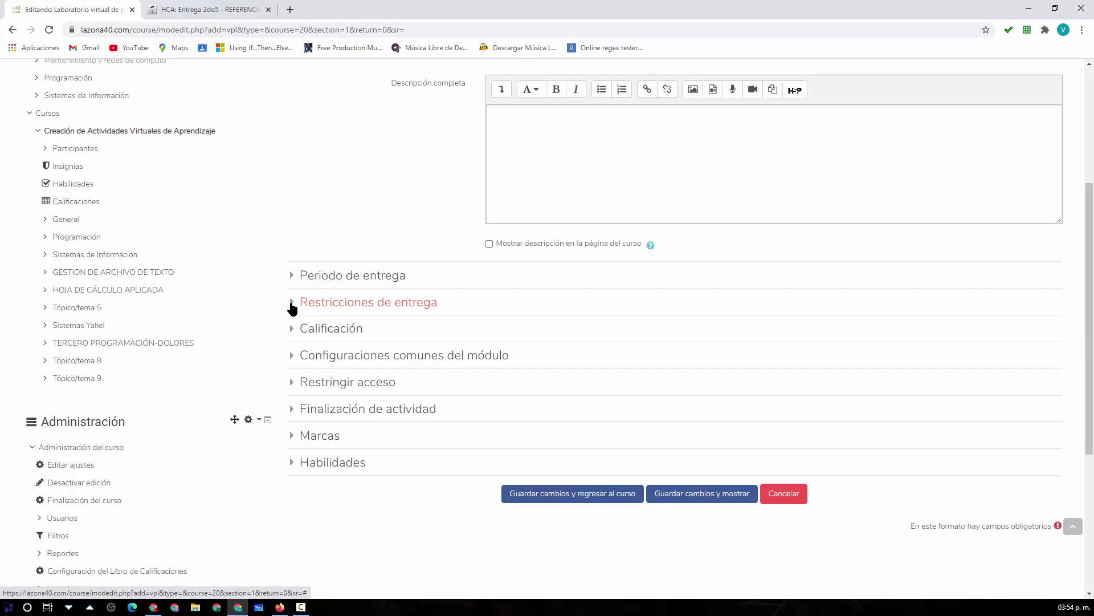
{"action": "left_click", "coordinate": [293, 308]}
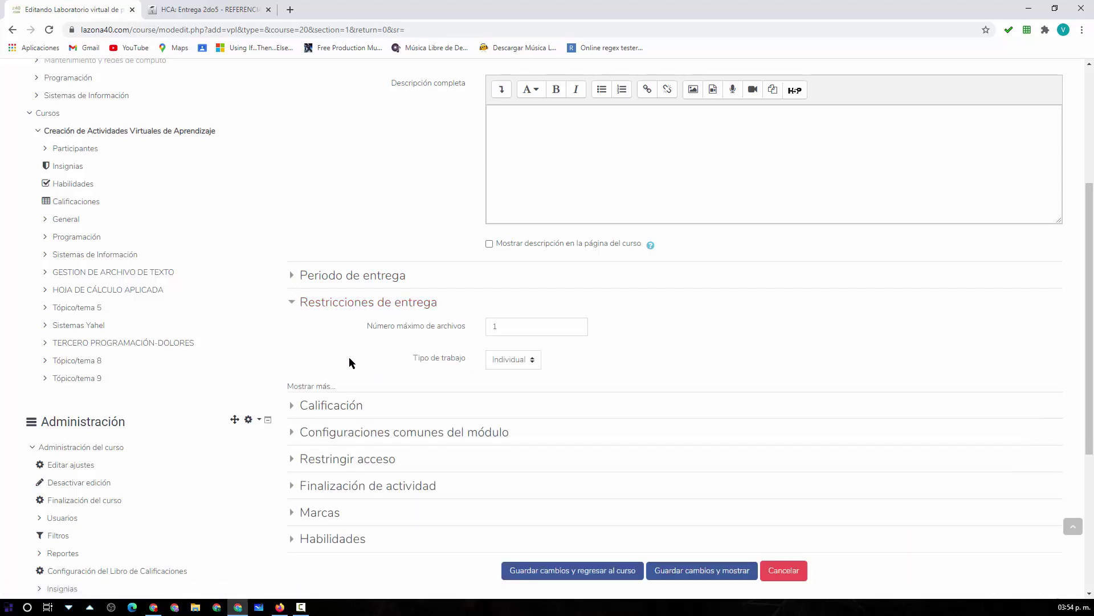
{"action": "left_click", "coordinate": [313, 387]}
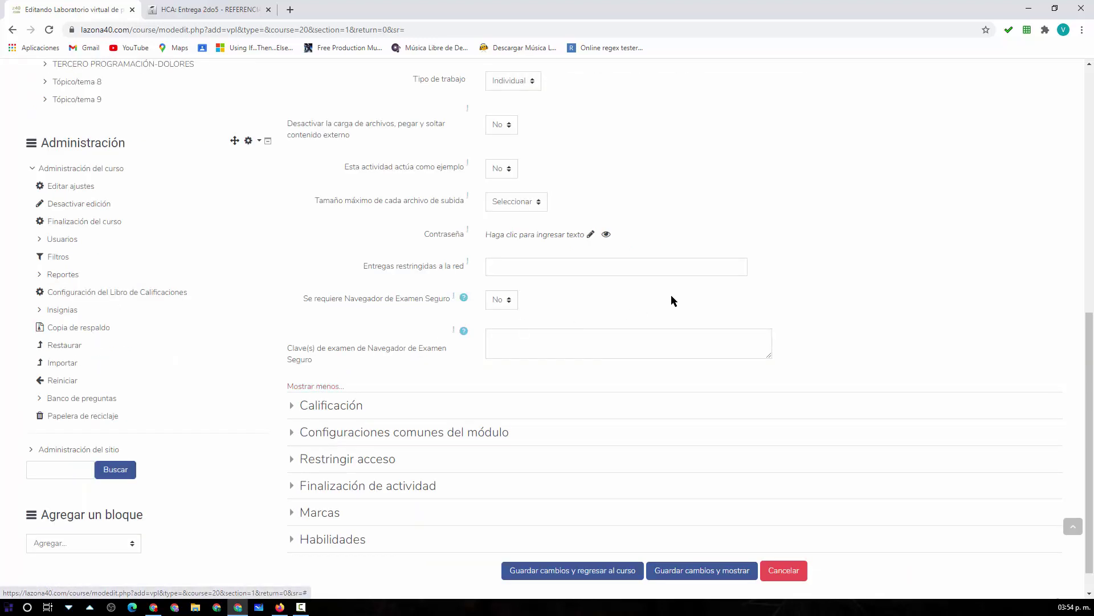
{"action": "scroll", "coordinate": [672, 296], "scroll_direction": "up", "scroll_amount": 2}
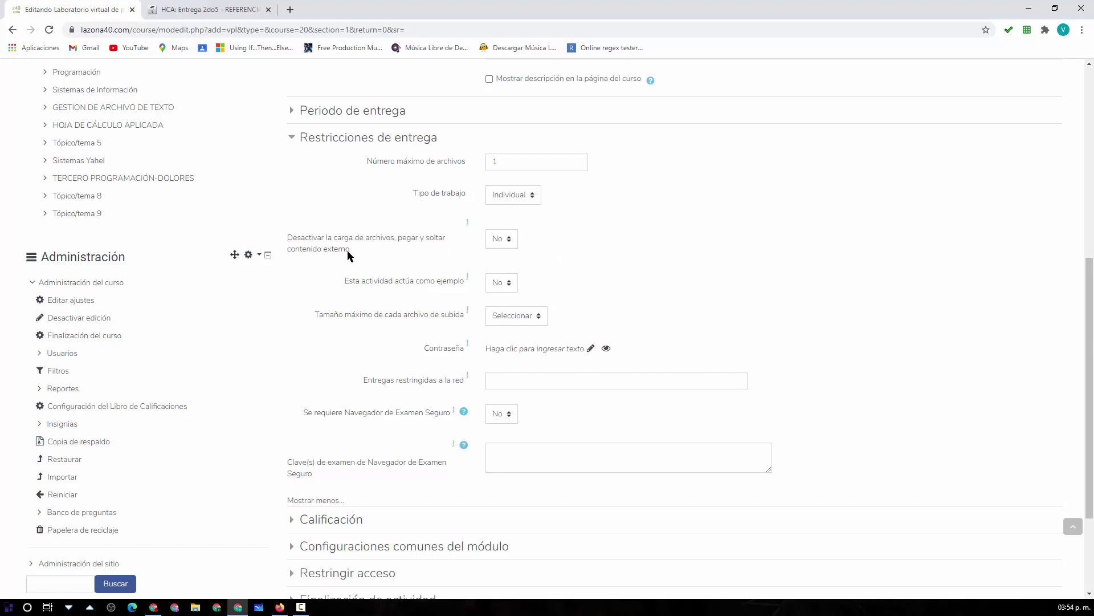
{"action": "left_click", "coordinate": [502, 240]}
{"action": "left_click", "coordinate": [495, 267]}
{"action": "left_click", "coordinate": [573, 256]}
Set the activity's passing grade (Calificación aprobatoria) to 6 in the grading settings.
{"action": "scroll", "coordinate": [427, 275], "scroll_direction": "down", "scroll_amount": 1}
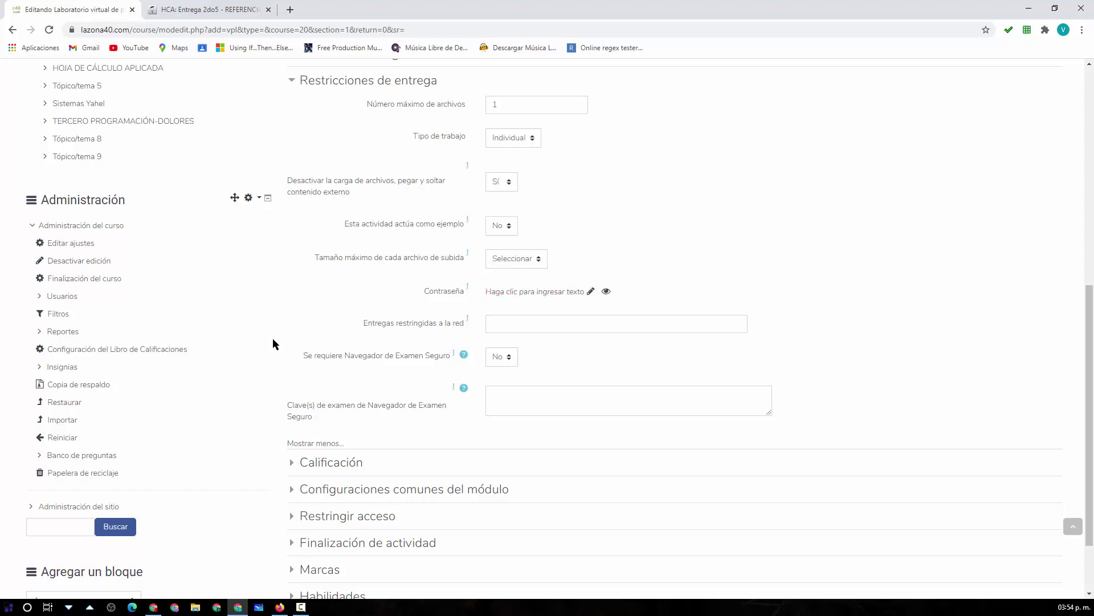
{"action": "scroll", "coordinate": [326, 325], "scroll_direction": "down", "scroll_amount": 1}
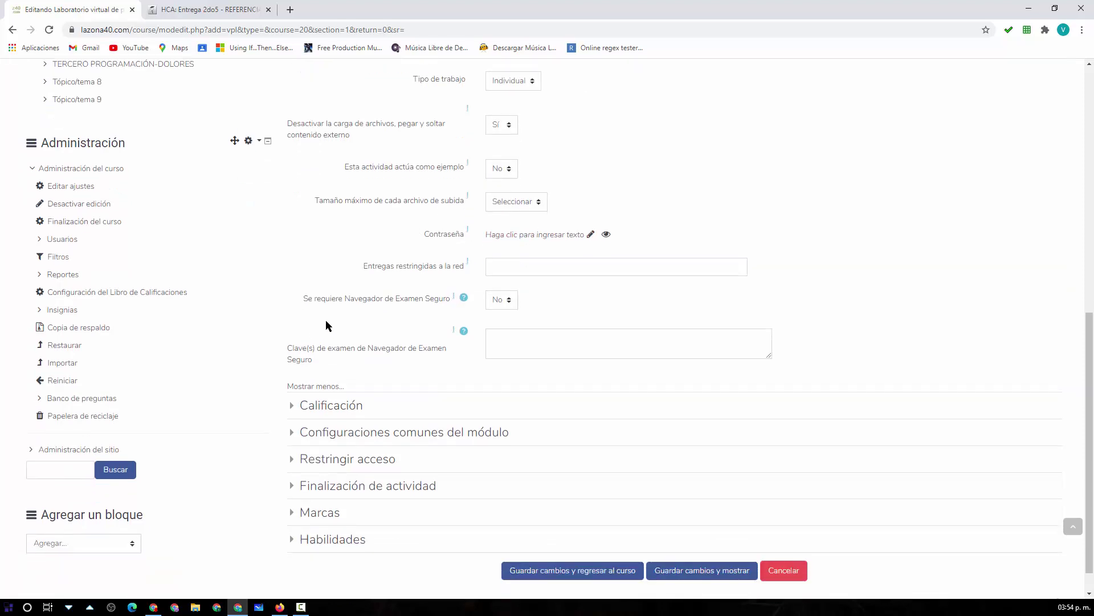
{"action": "left_click", "coordinate": [293, 407]}
{"action": "scroll", "coordinate": [303, 327], "scroll_direction": "down", "scroll_amount": 5}
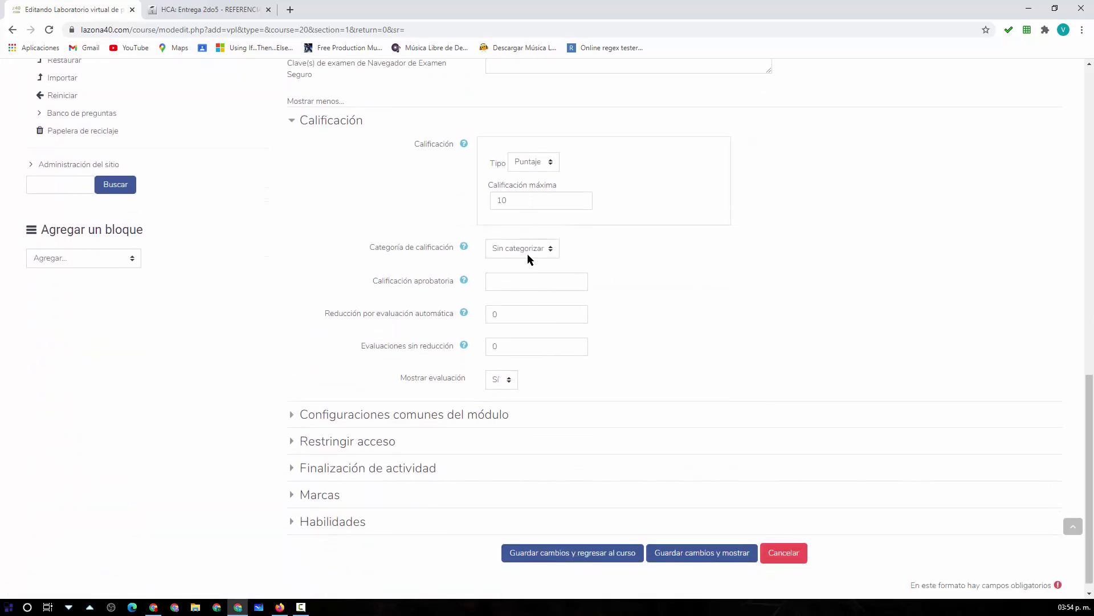
{"action": "left_click", "coordinate": [501, 280]}
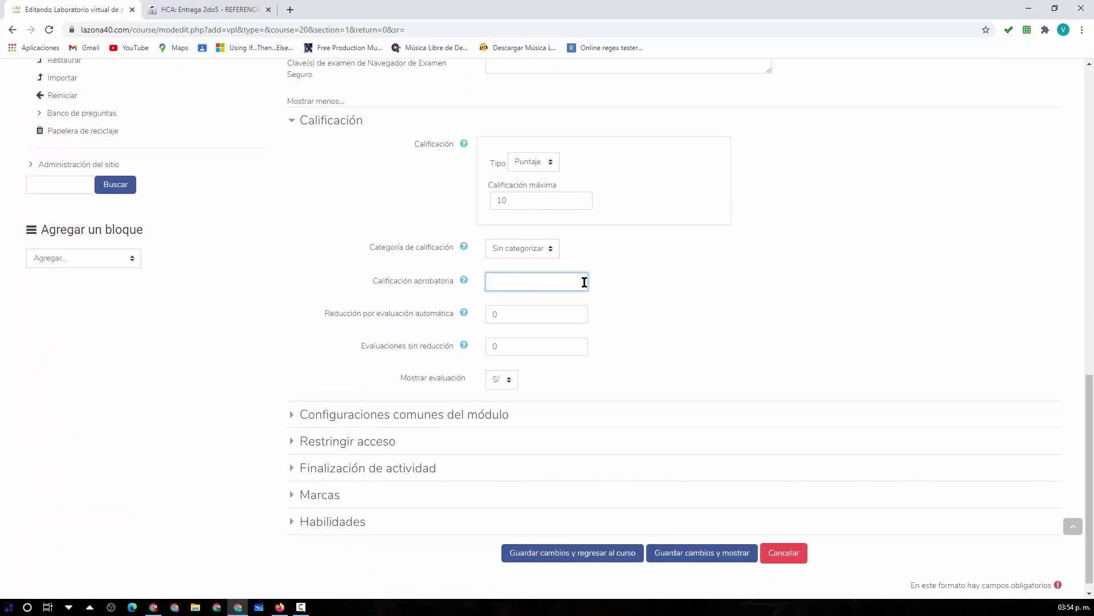
{"action": "type", "text": "6"}
Set the reduction per automatic evaluation to 1 and the evaluations without reduction to 2.
{"action": "left_click_drag", "start_coordinate": [323, 311], "coordinate": [456, 313]}
{"action": "left_click", "coordinate": [451, 317]}
{"action": "left_click", "coordinate": [503, 313]}
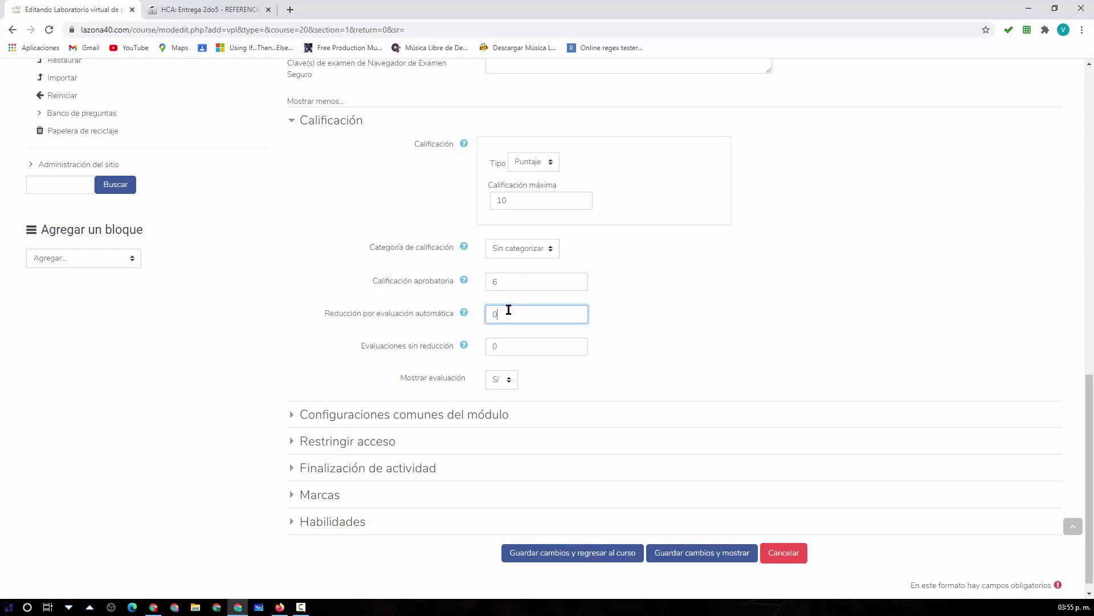
{"action": "type", "text": "1"}
{"action": "left_click_drag", "start_coordinate": [551, 319], "coordinate": [478, 312]}
{"action": "left_click", "coordinate": [538, 320]}
{"action": "left_click_drag", "start_coordinate": [521, 346], "coordinate": [478, 348]}
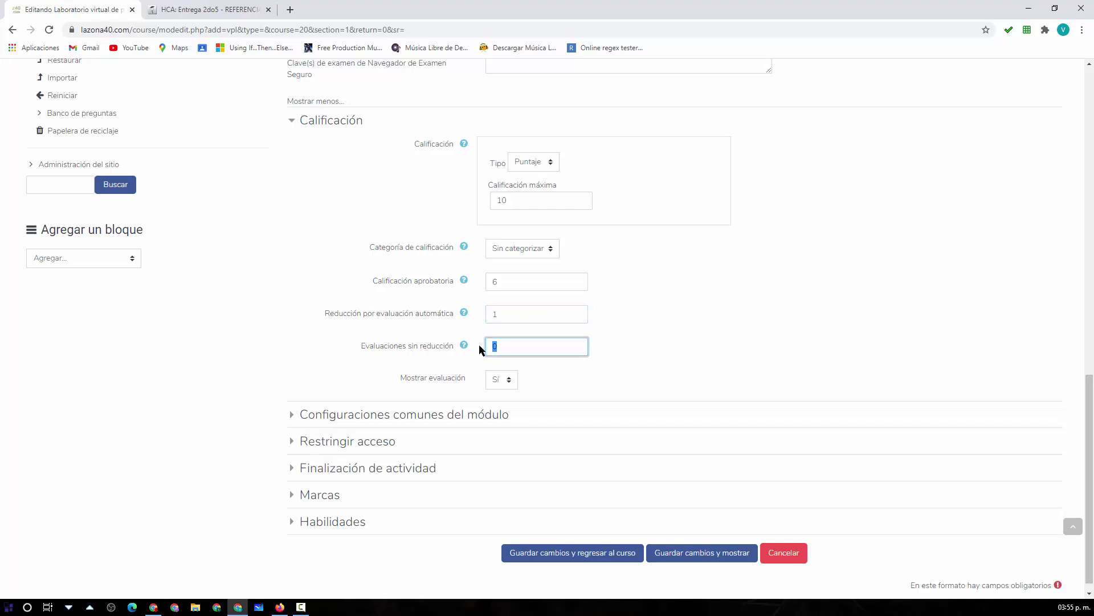
{"action": "type", "text": "2"}
{"action": "left_click", "coordinate": [490, 314]}
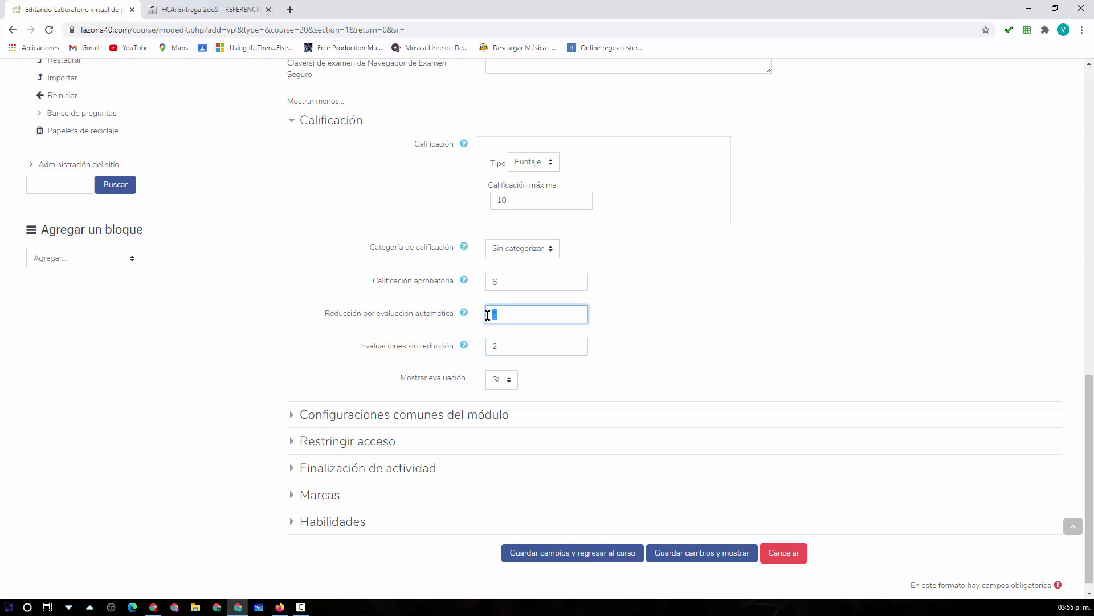
{"action": "left_click_drag", "start_coordinate": [496, 314], "coordinate": [486, 313]}
Set completion tracking to show the activity as completed when conditions are met, require a grade, and save and display the activity.
{"action": "scroll", "coordinate": [658, 340], "scroll_direction": "down", "scroll_amount": 1}
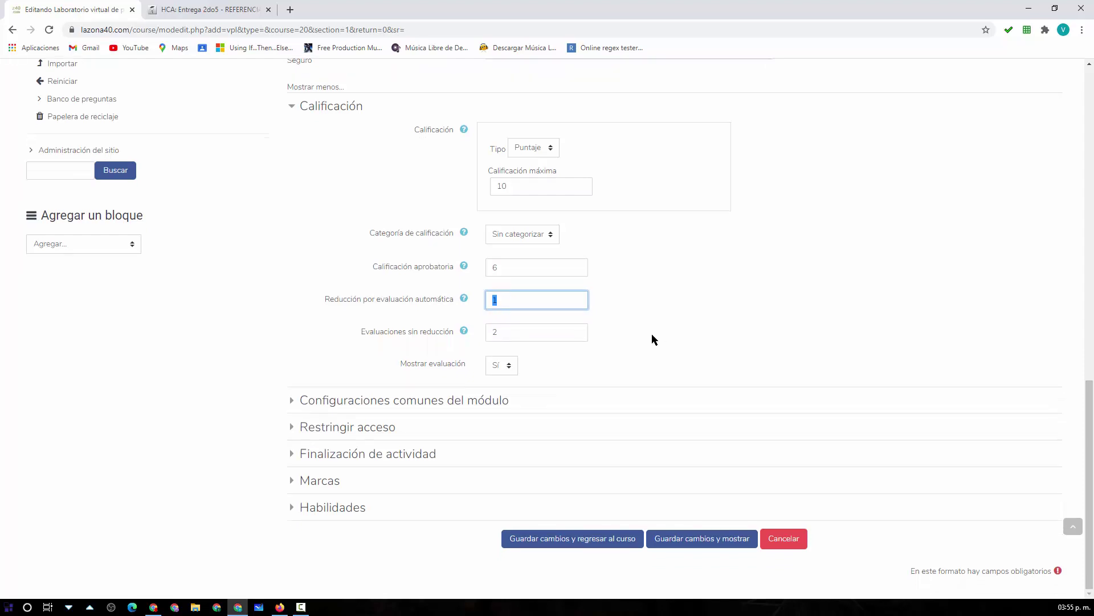
{"action": "left_click", "coordinate": [294, 453]}
{"action": "scroll", "coordinate": [398, 445], "scroll_direction": "down", "scroll_amount": 1}
{"action": "scroll", "coordinate": [398, 445], "scroll_direction": "down", "scroll_amount": 1}
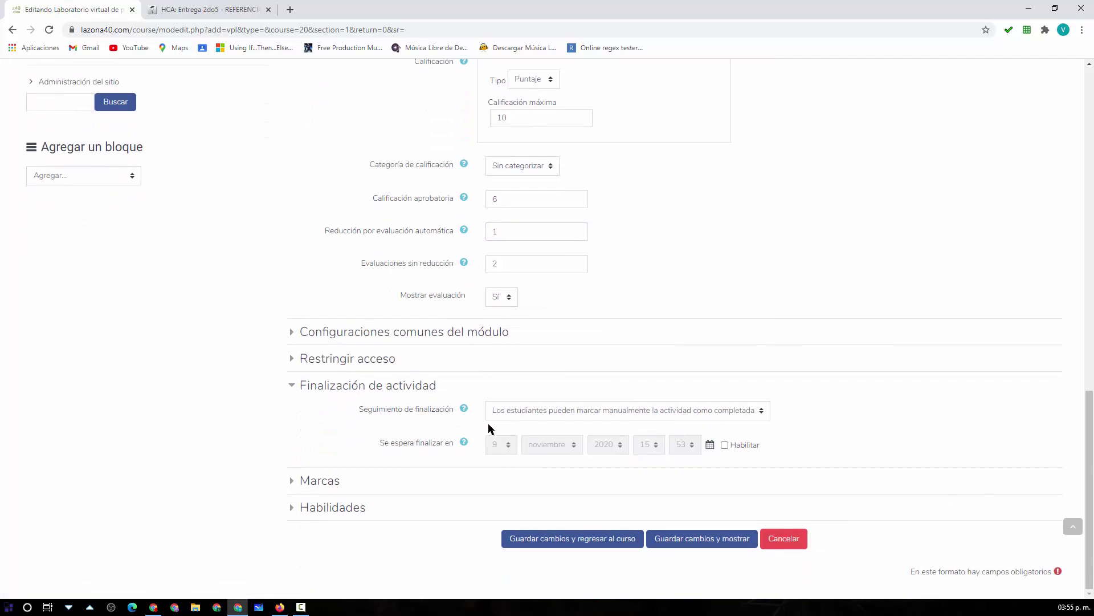
{"action": "left_click", "coordinate": [564, 410]}
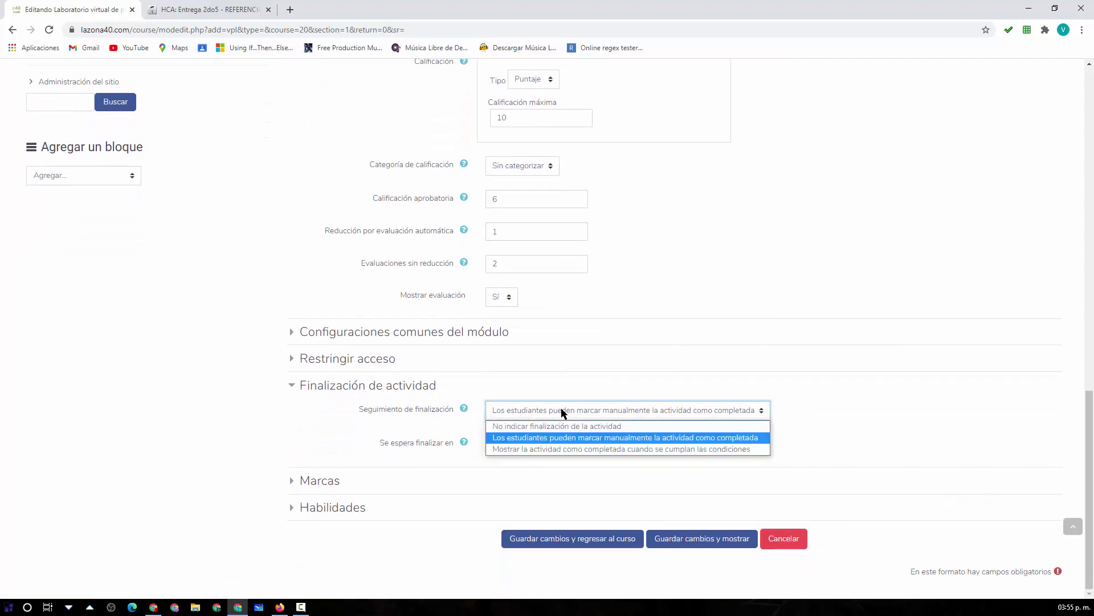
{"action": "left_click", "coordinate": [488, 449]}
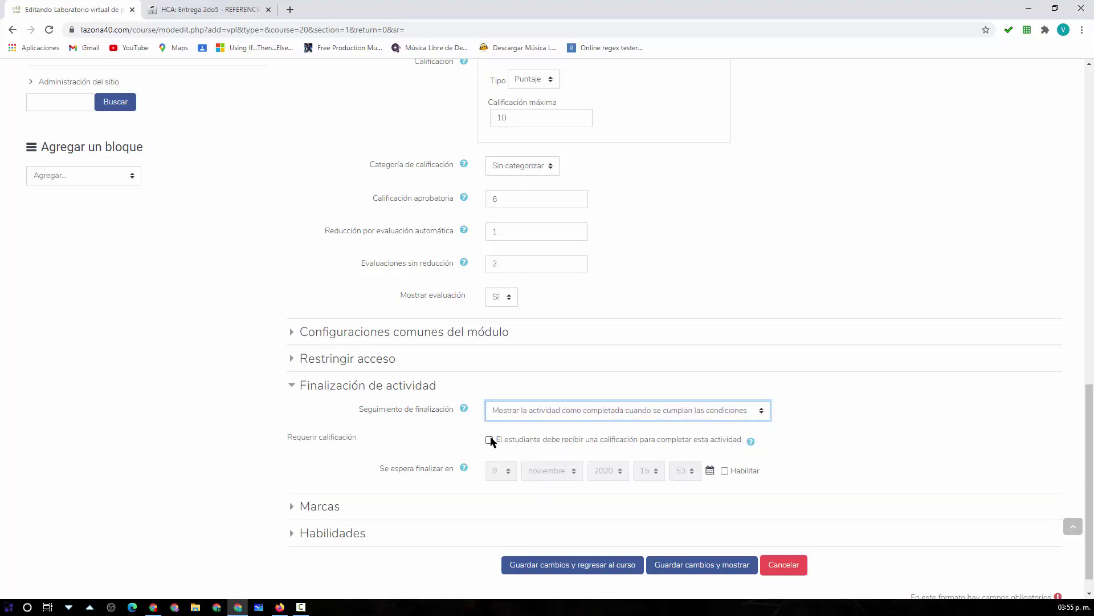
{"action": "left_click", "coordinate": [489, 440]}
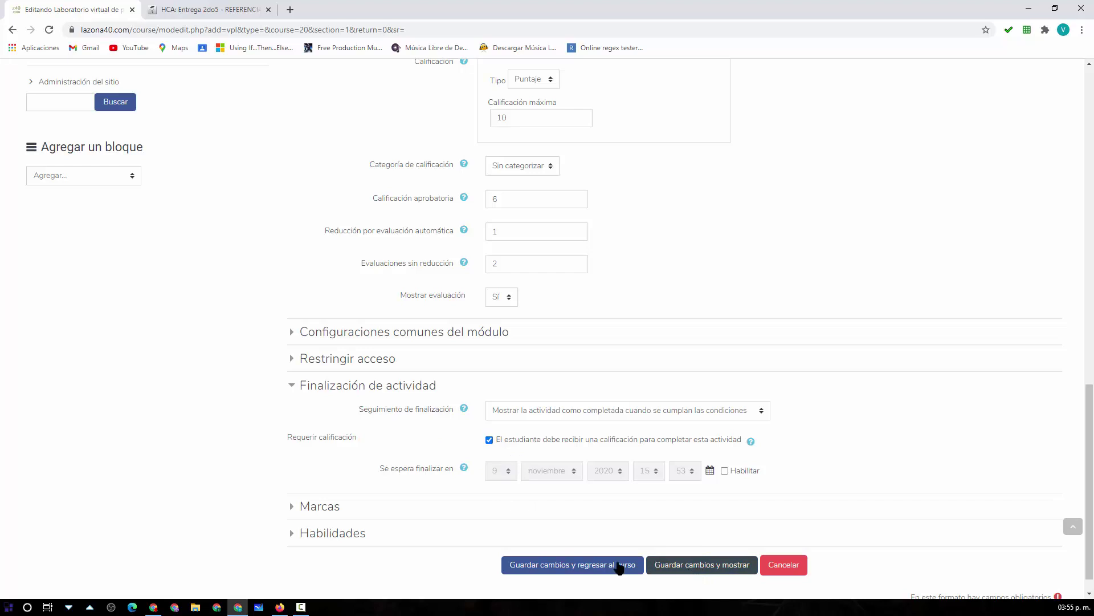
{"action": "left_click", "coordinate": [713, 567]}
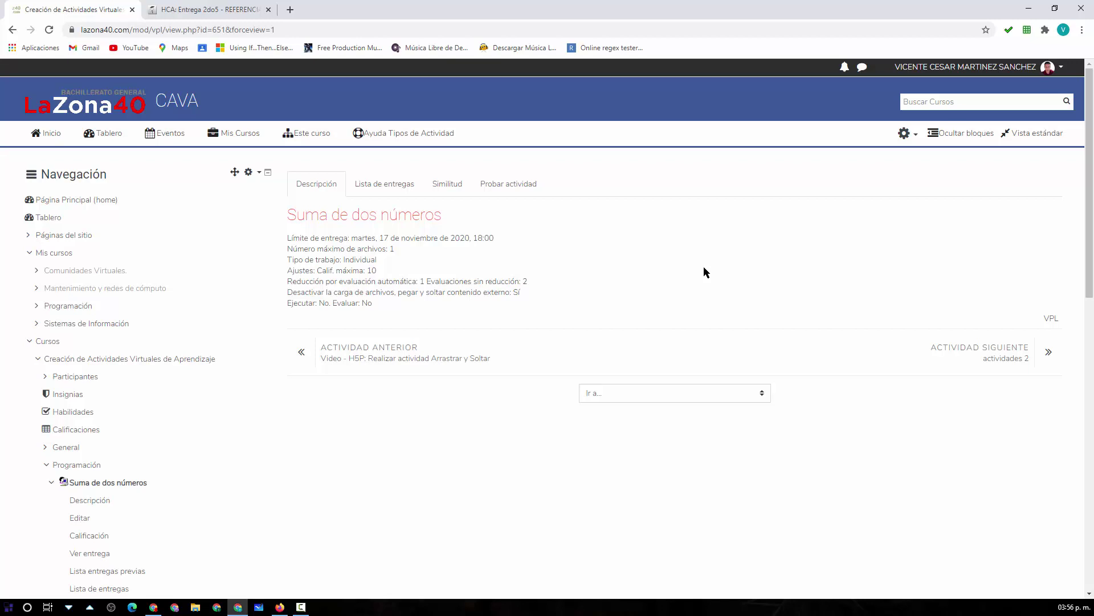
Open the activity's test cases and start a case whose input= section holds 7 and 8 on separate lines.
{"action": "left_click", "coordinate": [914, 137]}
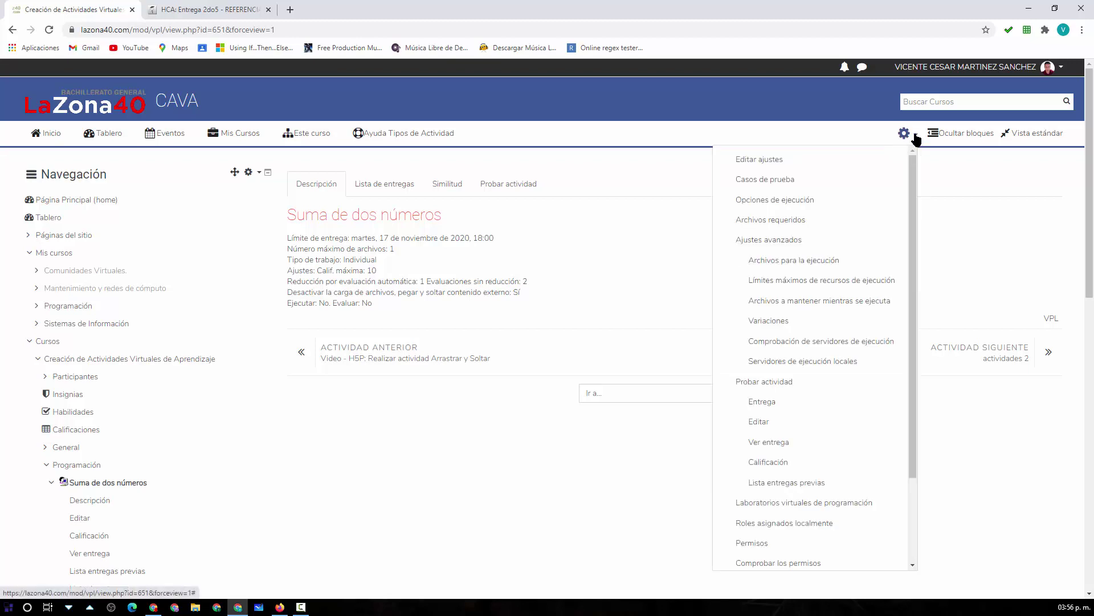
{"action": "left_click", "coordinate": [786, 182]}
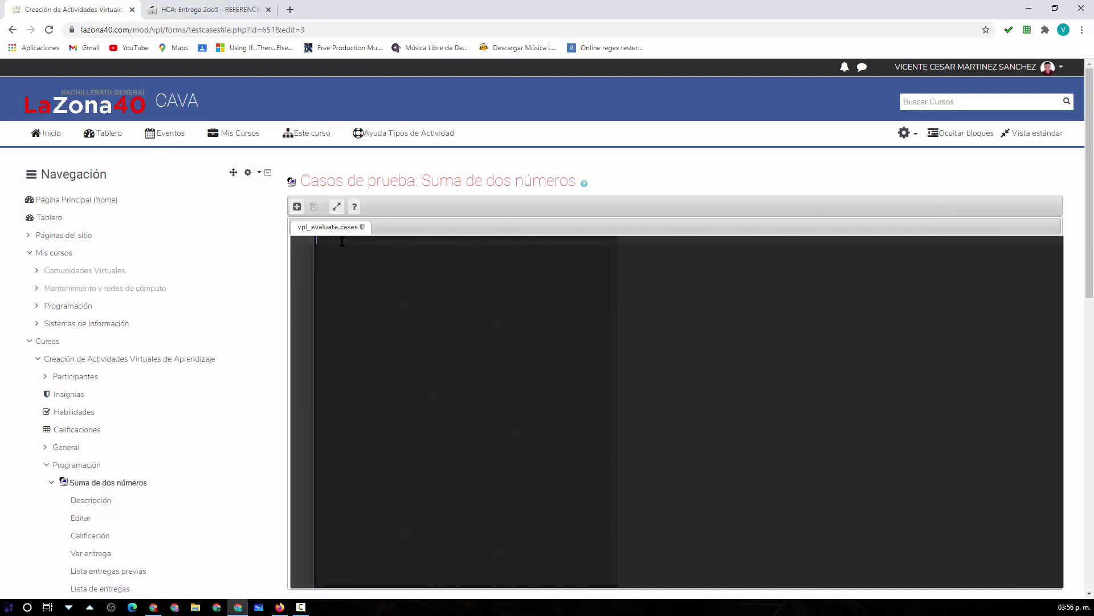
{"action": "type", "text": "inbput"}
{"action": "key", "text": "BackSpace"}
{"action": "type", "text": "="}
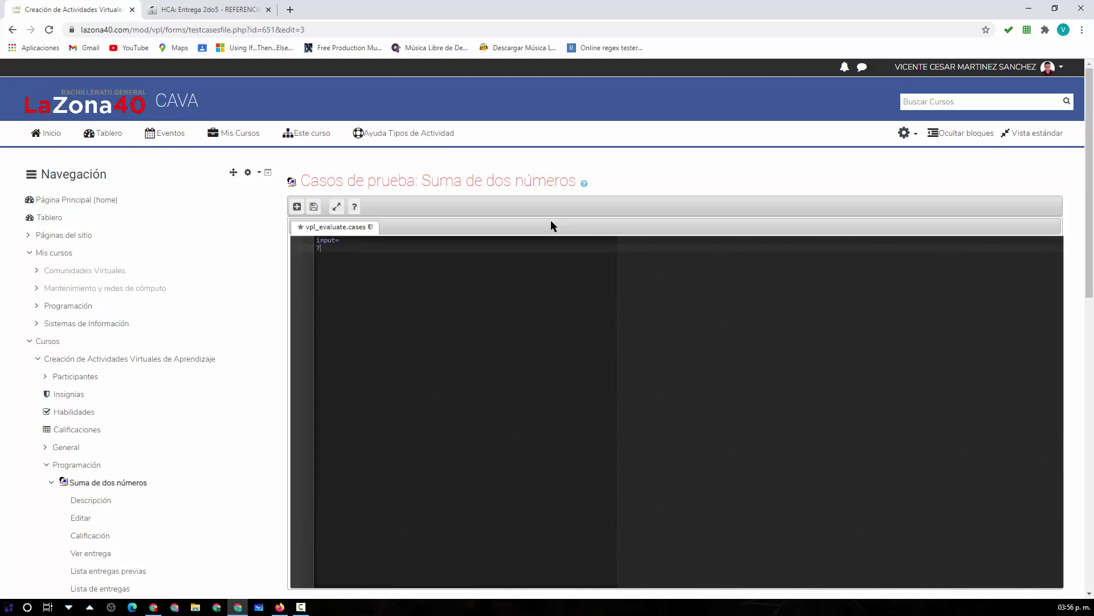
{"action": "key", "text": "Return"}
{"action": "key", "text": "Return"}
Complete the test case with an output= line followed by 15 on its own line, and save vpl_evaluate.cases.
{"action": "type", "text": "output= "}
{"action": "type", "text": "1"}
{"action": "type", "text": "5"}
{"action": "left_click", "coordinate": [318, 249]}
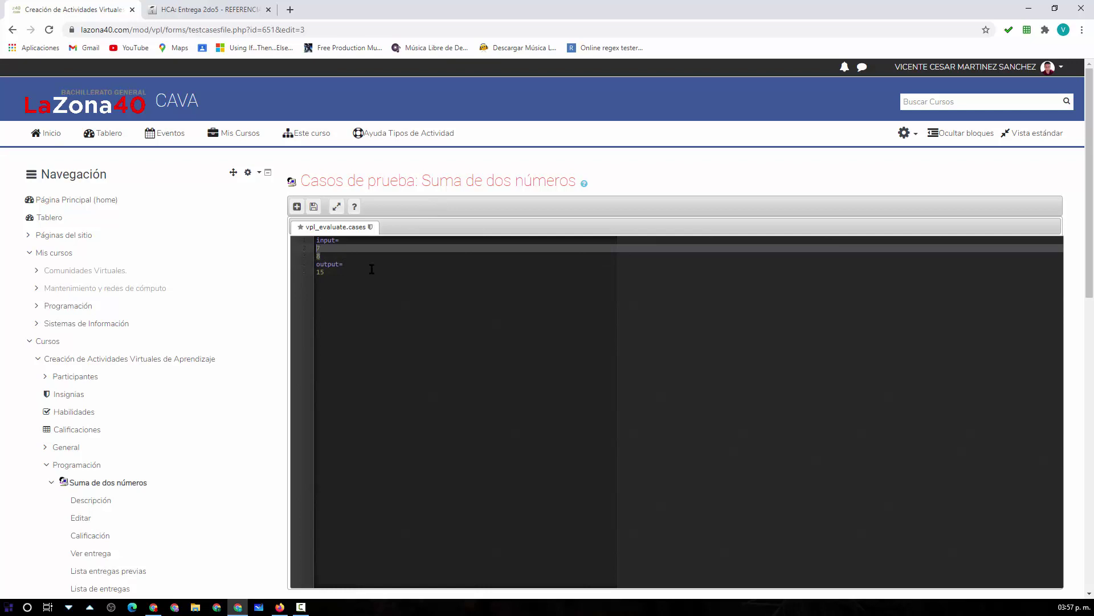
{"action": "left_click", "coordinate": [325, 273]}
{"action": "left_click_drag", "start_coordinate": [325, 272], "coordinate": [316, 273]}
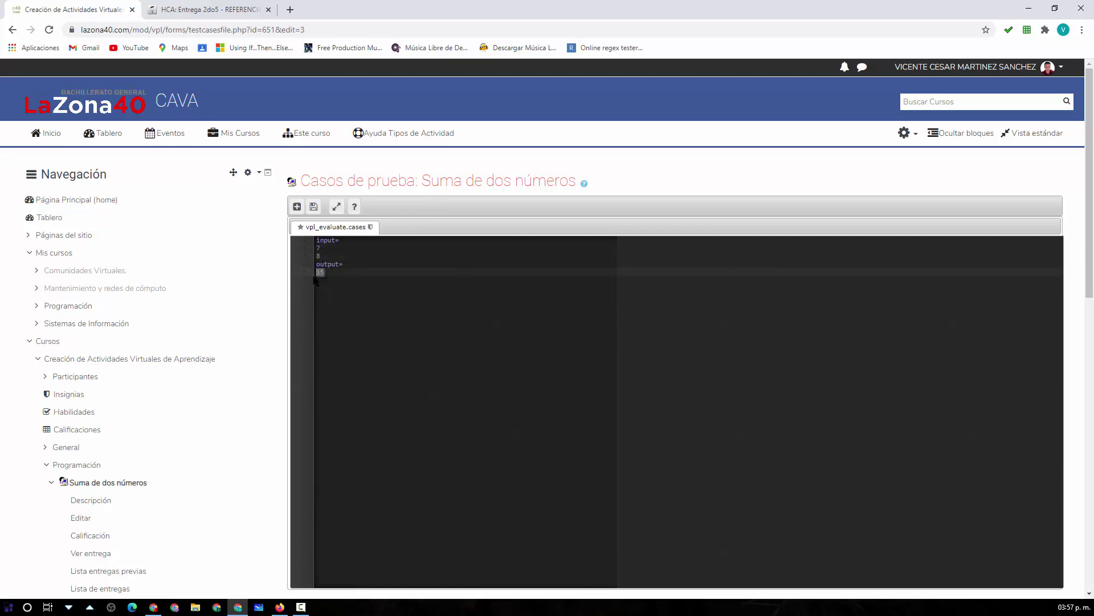
{"action": "left_click", "coordinate": [313, 206]}
Open the execution options (Opciones de ejecución) of the activity.
{"action": "left_click", "coordinate": [915, 139]}
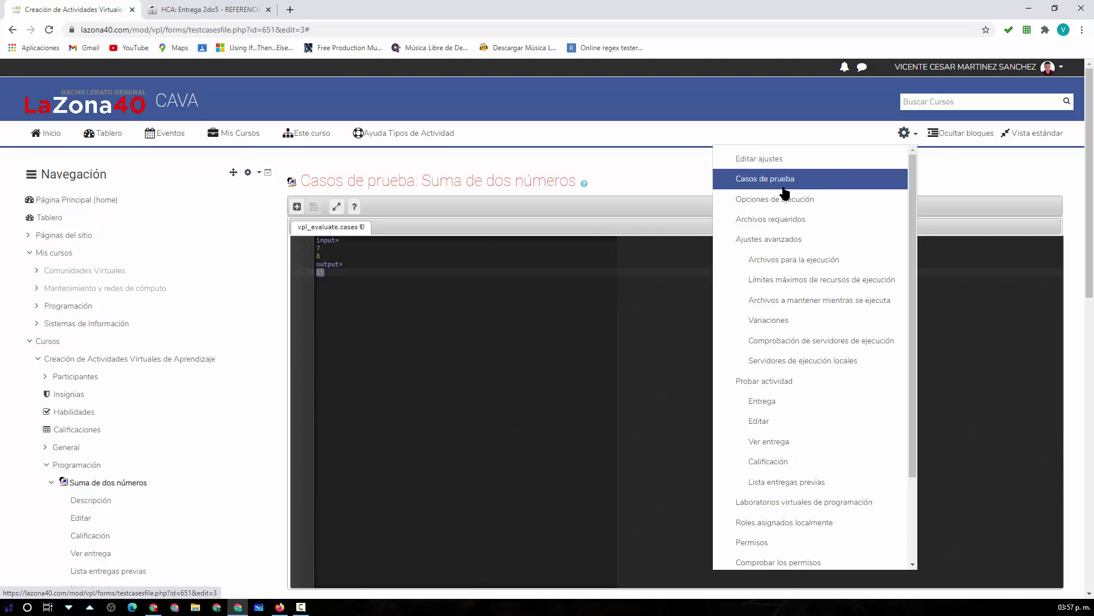
{"action": "left_click", "coordinate": [850, 203]}
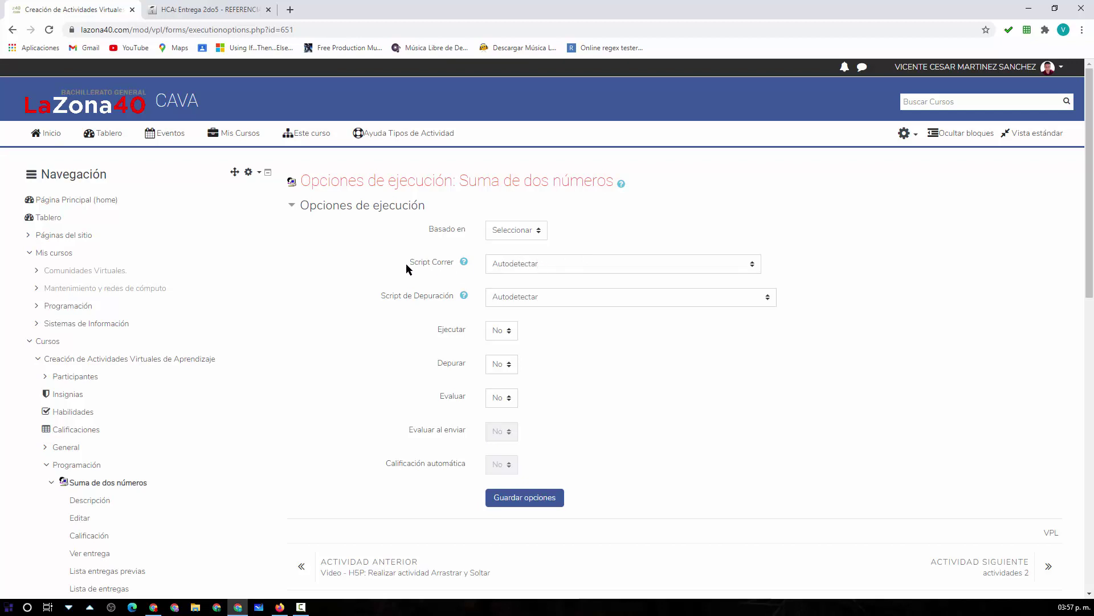
Look through the programming languages offered for the run script (Script Correr) without choosing one.
{"action": "left_click", "coordinate": [624, 265]}
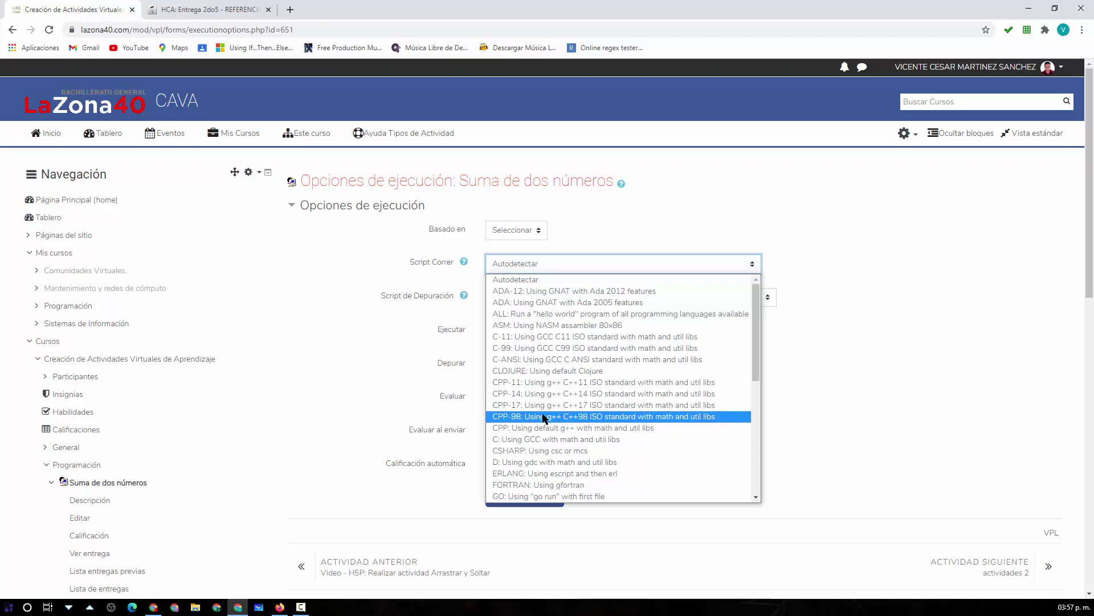
{"action": "scroll", "coordinate": [545, 419], "scroll_direction": "down", "scroll_amount": 4}
{"action": "scroll", "coordinate": [543, 416], "scroll_direction": "down", "scroll_amount": 4}
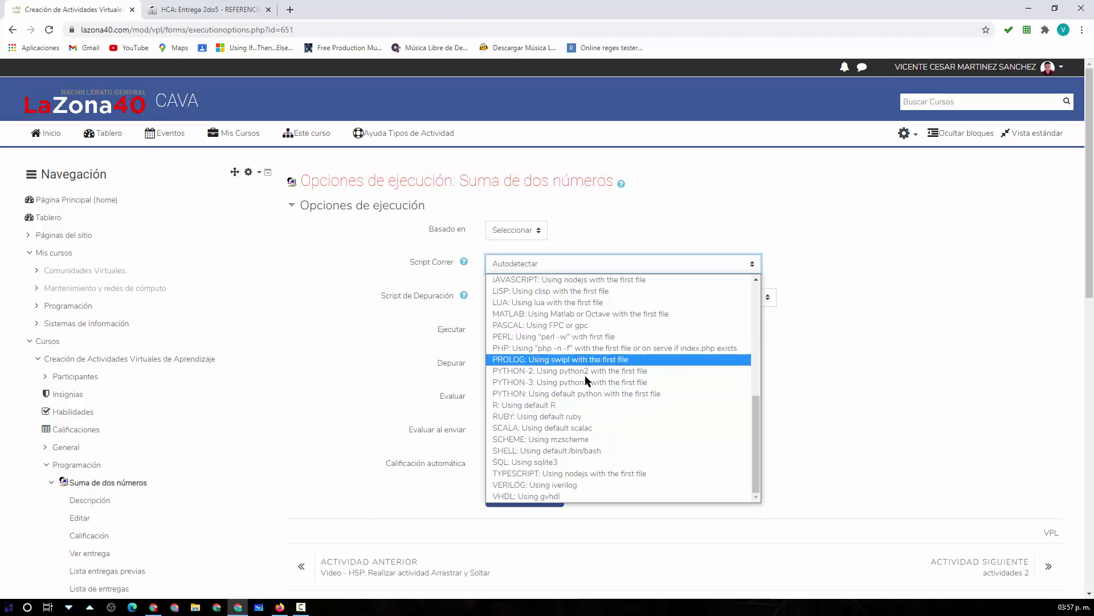
{"action": "scroll", "coordinate": [607, 395], "scroll_direction": "up", "scroll_amount": 8}
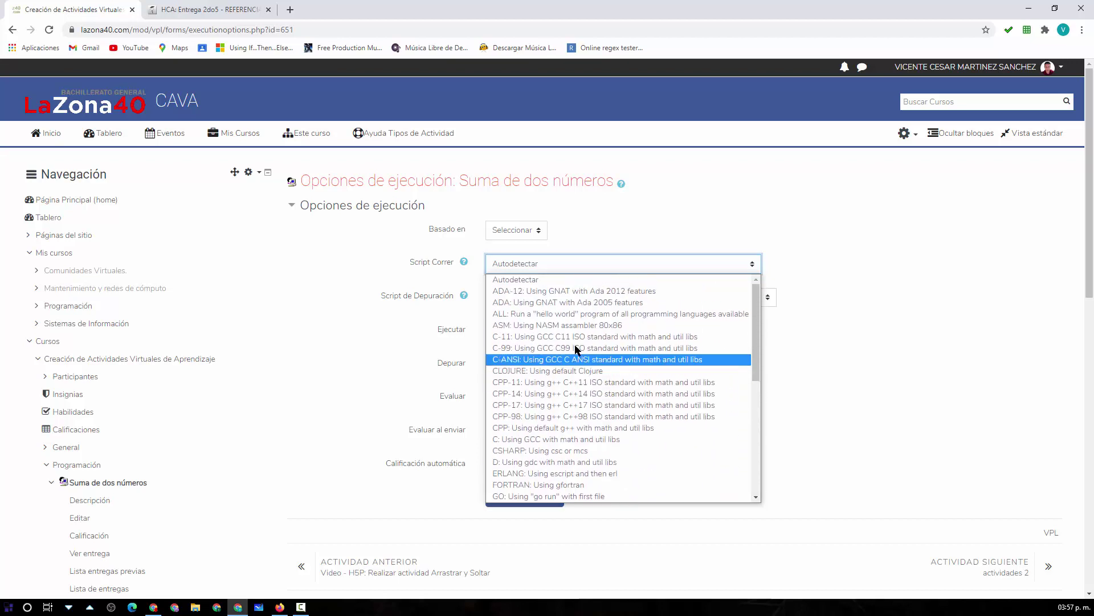
{"action": "scroll", "coordinate": [615, 370], "scroll_direction": "down", "scroll_amount": 8}
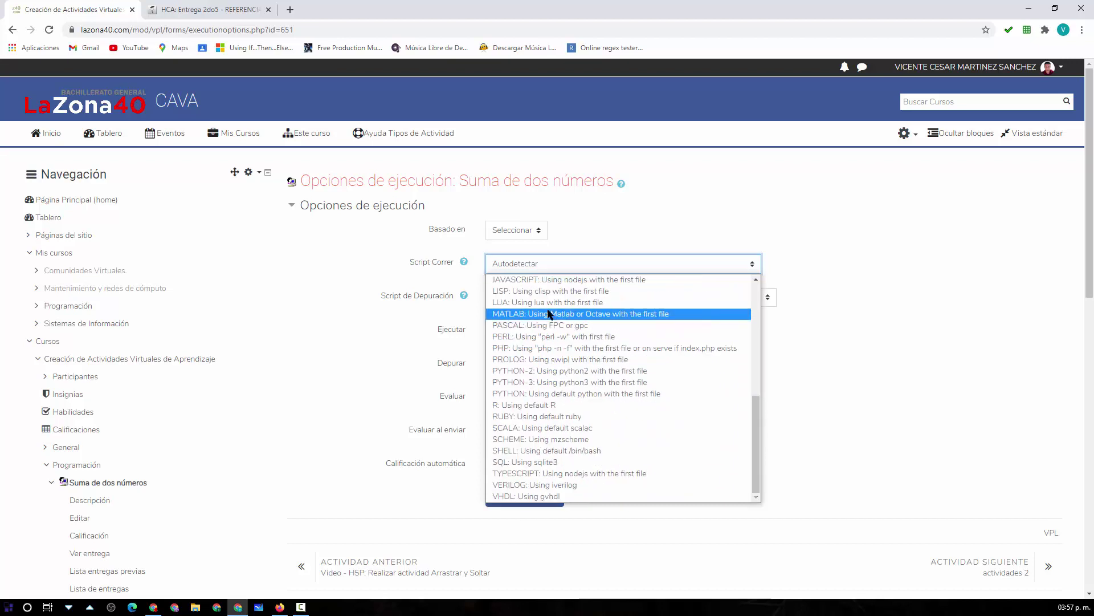
{"action": "scroll", "coordinate": [548, 281], "scroll_direction": "up", "scroll_amount": 5}
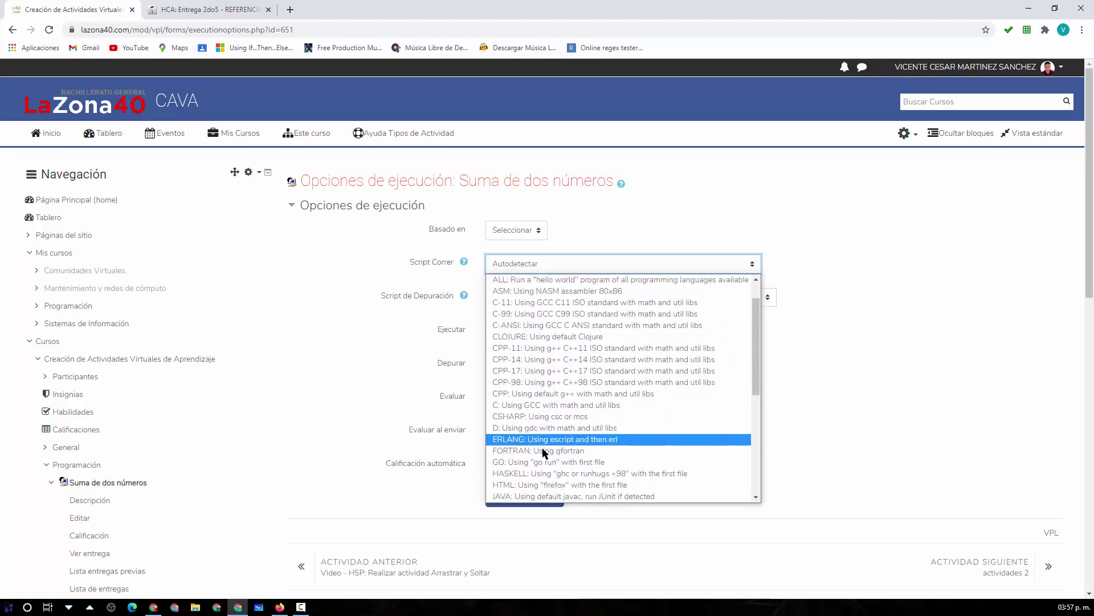
{"action": "left_click", "coordinate": [695, 216]}
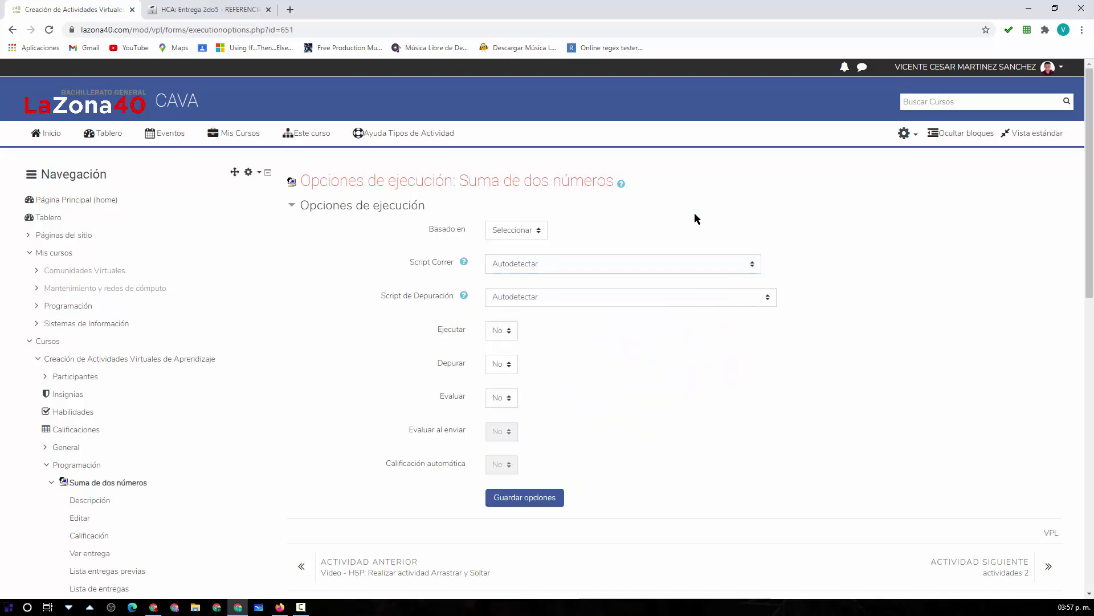
Set Script Correr to CPP-98 (g++ C++98 ISO standard) and Script de Depuración to CPP: Using GDB or ddd if available.
{"action": "left_click", "coordinate": [569, 265]}
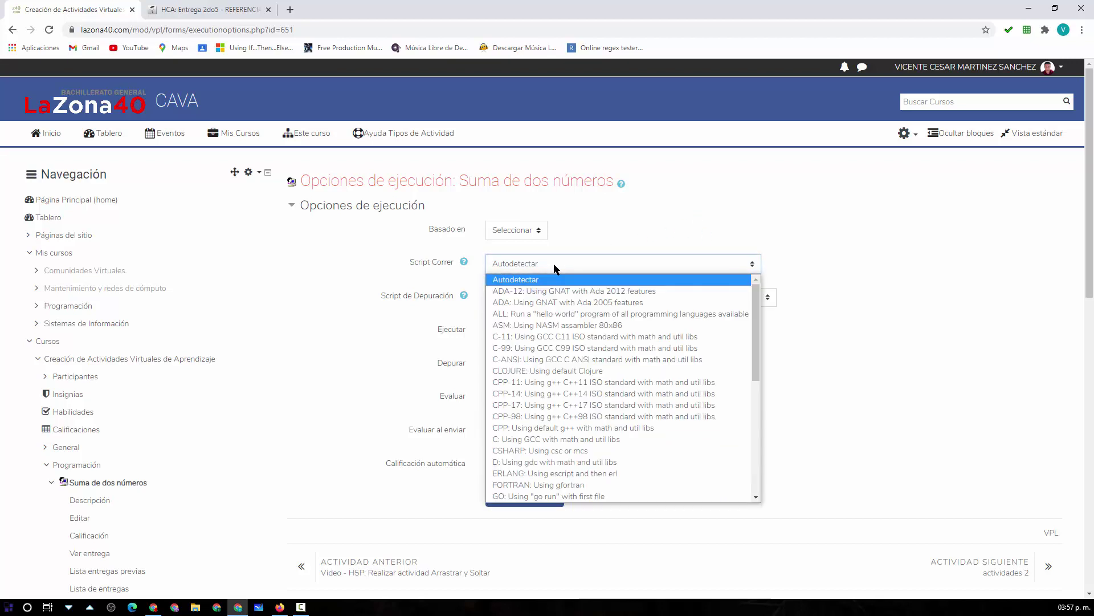
{"action": "left_click", "coordinate": [536, 418]}
{"action": "left_click_drag", "start_coordinate": [417, 295], "coordinate": [382, 297]}
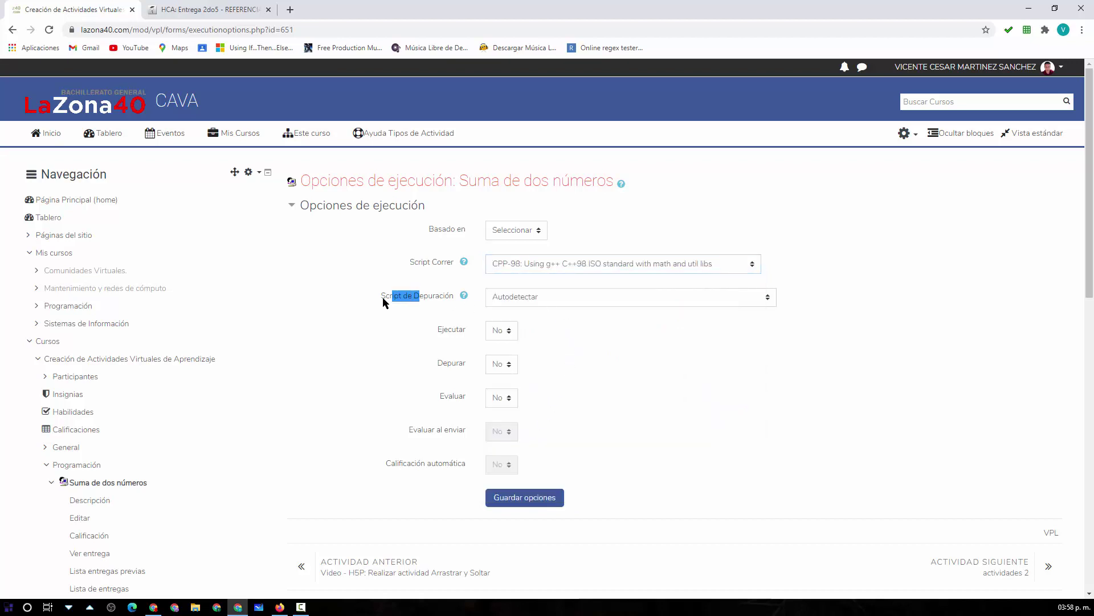
{"action": "left_click", "coordinate": [517, 298]}
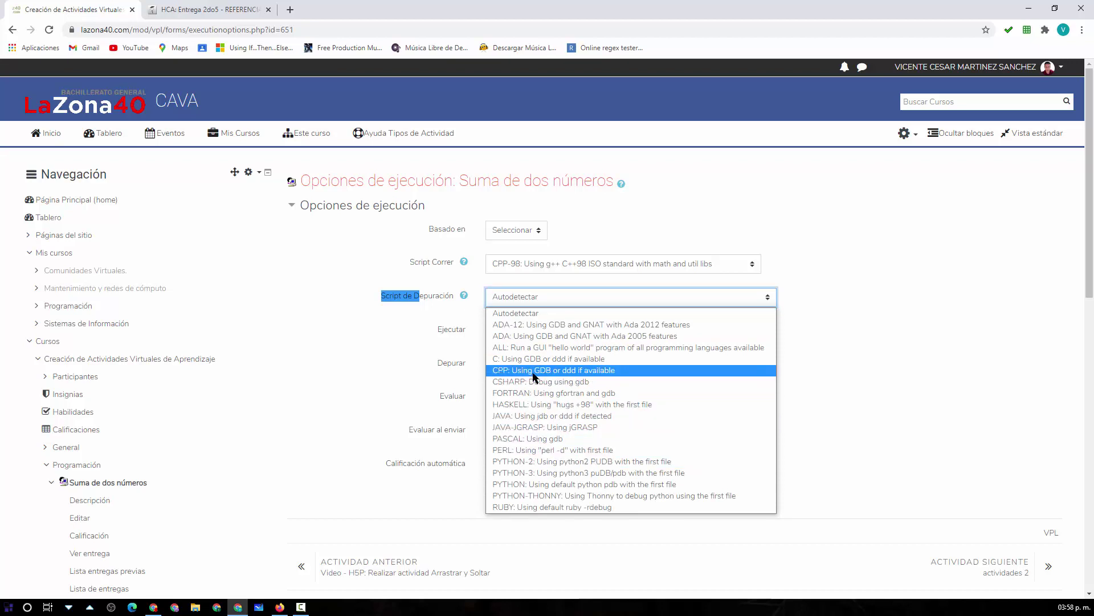
{"action": "left_click", "coordinate": [623, 372]}
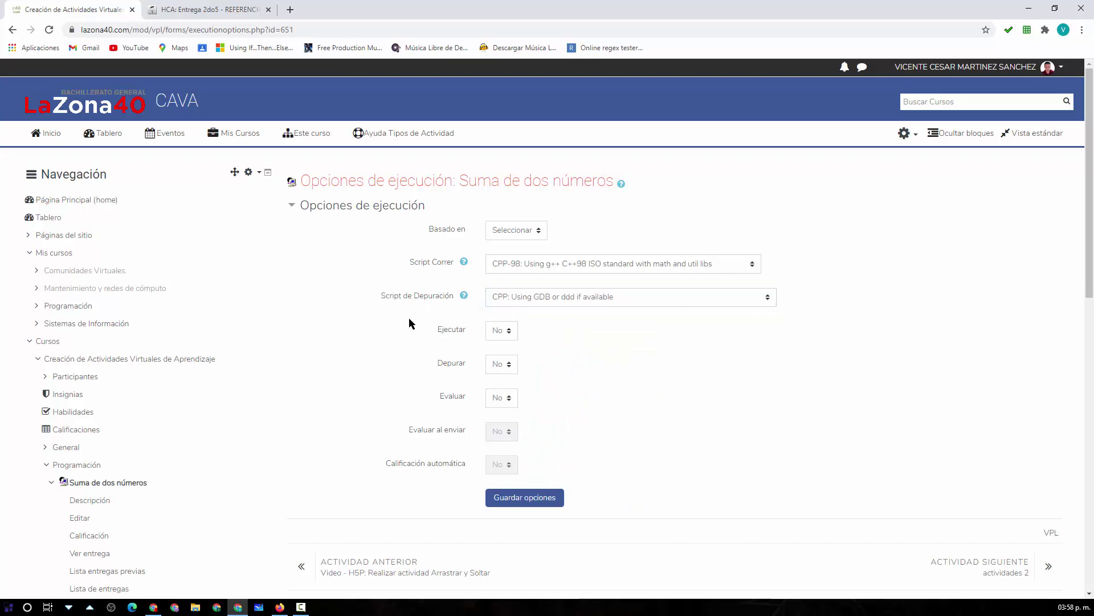
Allow students to run and evaluate their programs by setting Ejecutar and Evaluar to Sí.
{"action": "scroll", "coordinate": [408, 317], "scroll_direction": "down", "scroll_amount": 2}
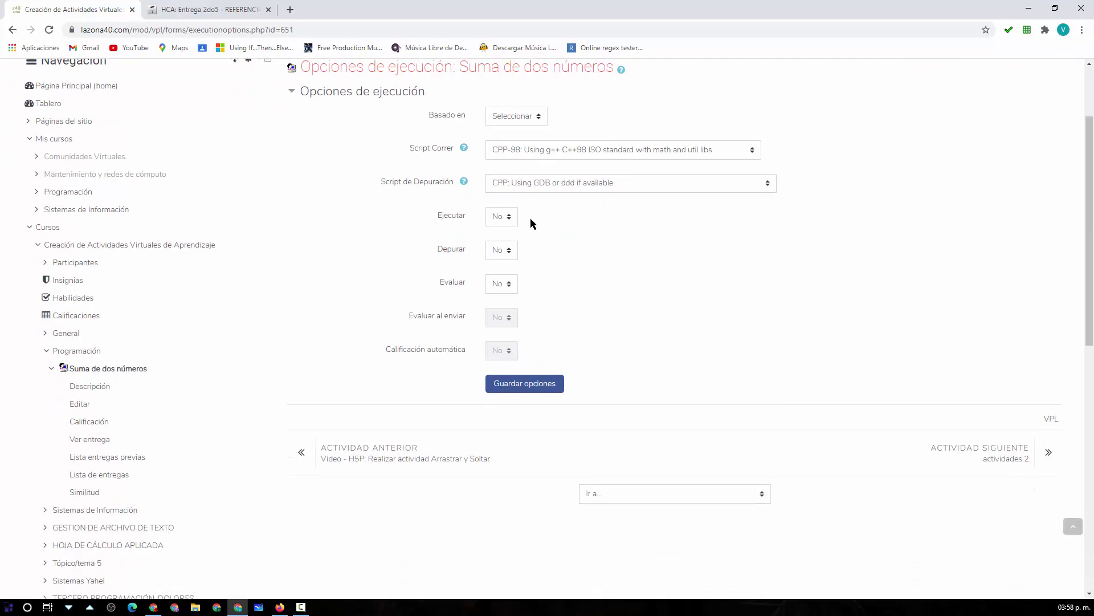
{"action": "left_click", "coordinate": [511, 218]}
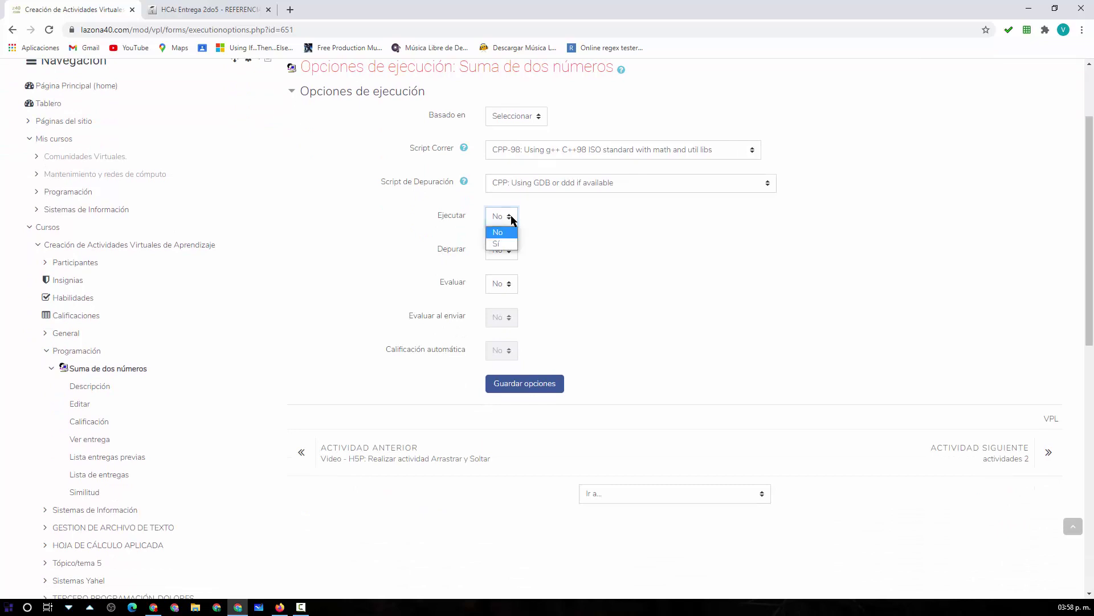
{"action": "left_click", "coordinate": [504, 246]}
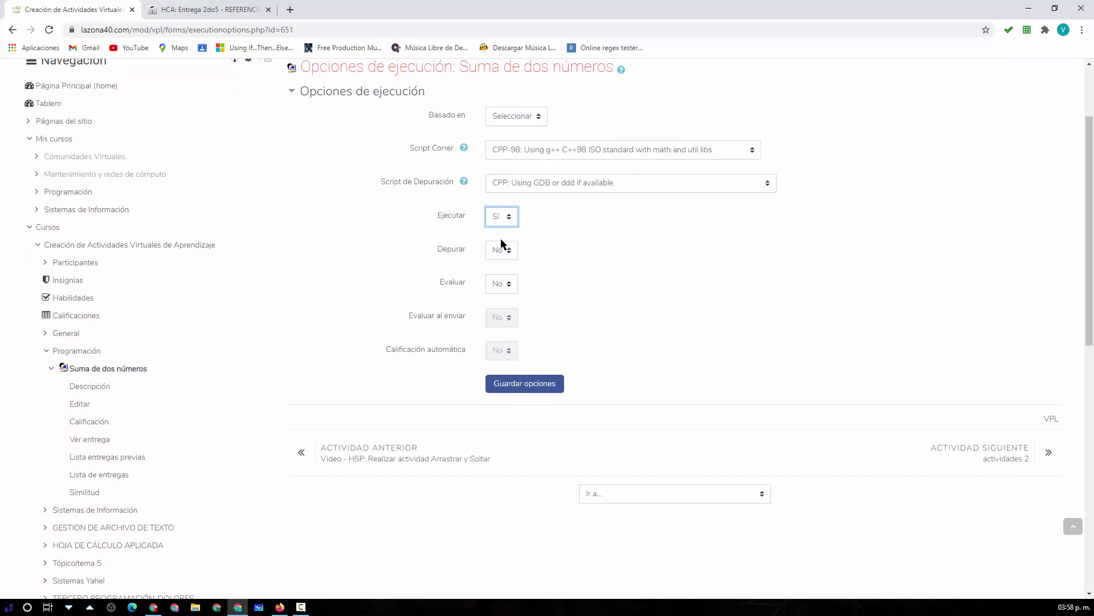
{"action": "left_click", "coordinate": [539, 237]}
{"action": "left_click", "coordinate": [510, 286]}
{"action": "left_click", "coordinate": [501, 309]}
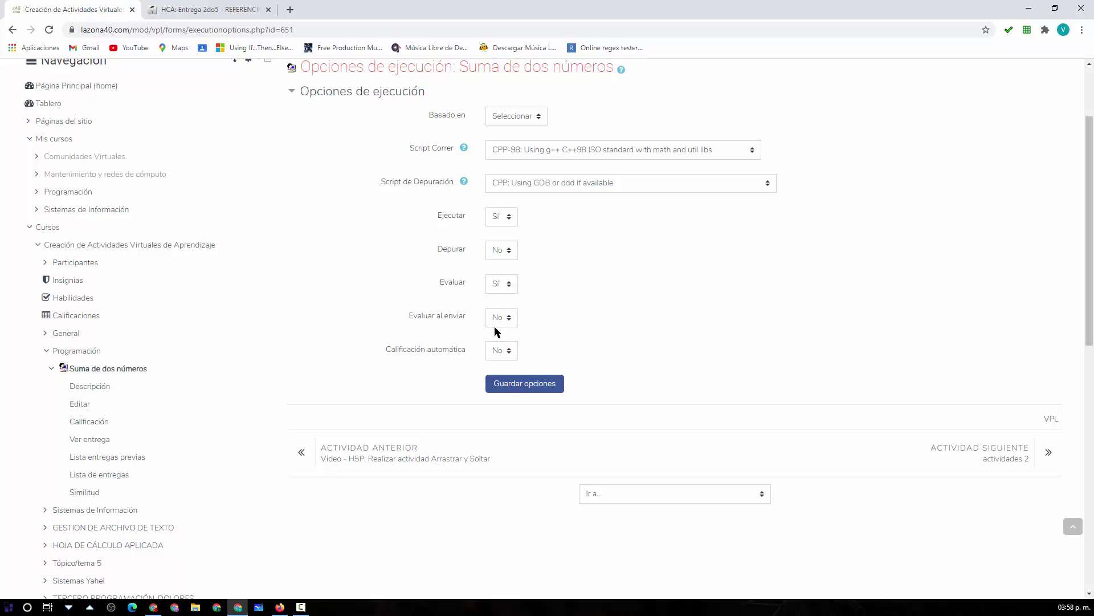
Set automatic grading (Calificación automática) to Sí and save the execution options.
{"action": "left_click", "coordinate": [509, 353]}
{"action": "left_click", "coordinate": [504, 377]}
{"action": "left_click", "coordinate": [640, 330]}
{"action": "left_click", "coordinate": [543, 387]}
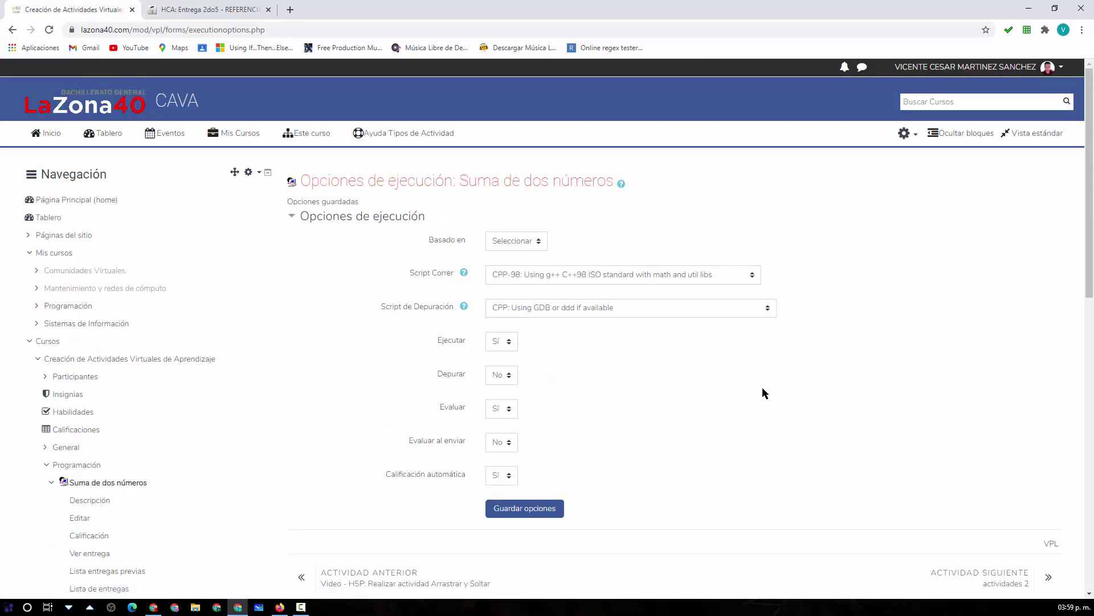